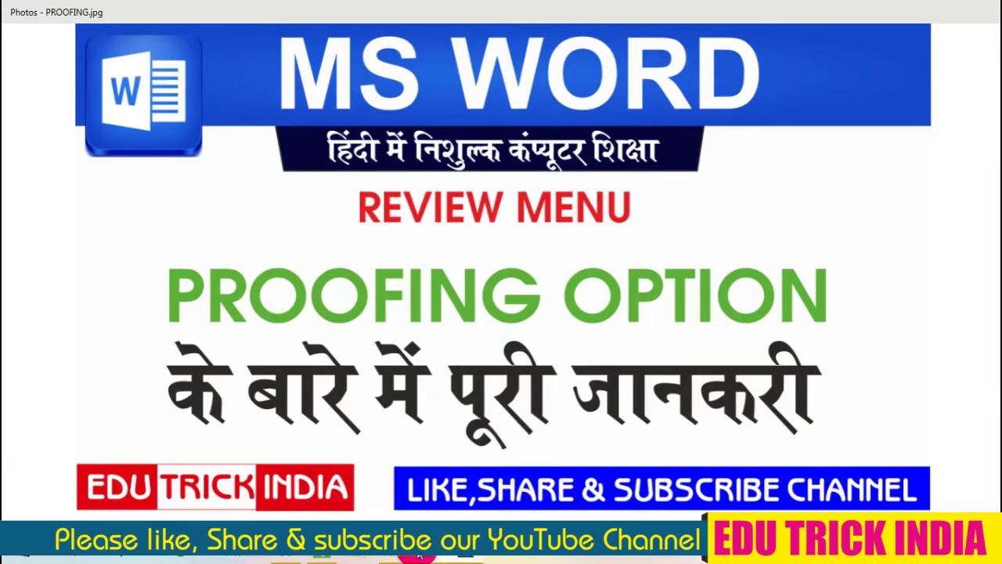
# - Close the PROOFING.jpg title card to reveal the tree-bordered Word document on the Review tab
pyautogui.click(419, 554)
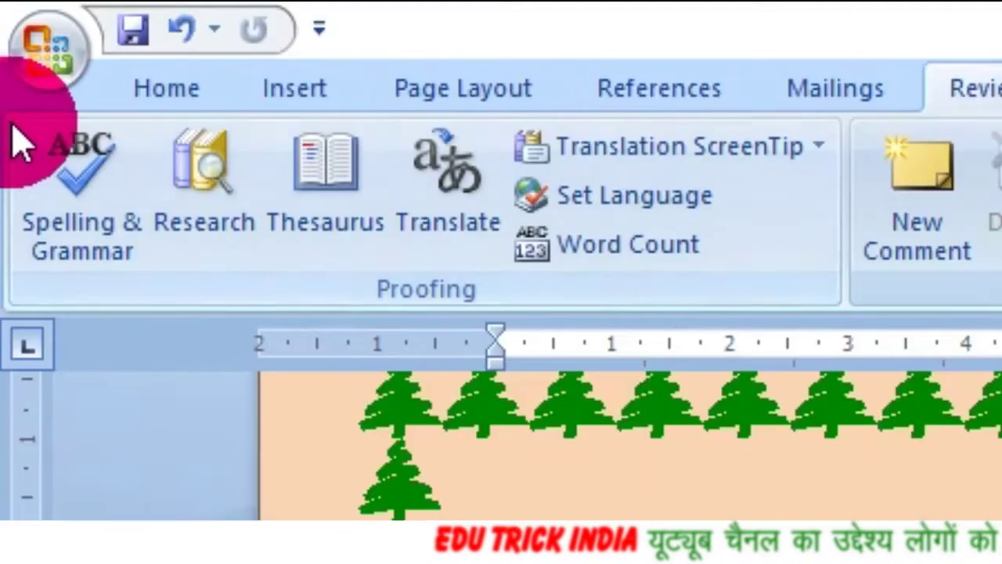
# - Undo the footnote after 'tab,' and misspell 'Insert' as 'Insrt' in the first line
pyautogui.moveTo(6, 112)
pyautogui.mouseDown()
pyautogui.moveTo(587, 227)
pyautogui.moveTo(848, 329)
pyautogui.mouseUp()
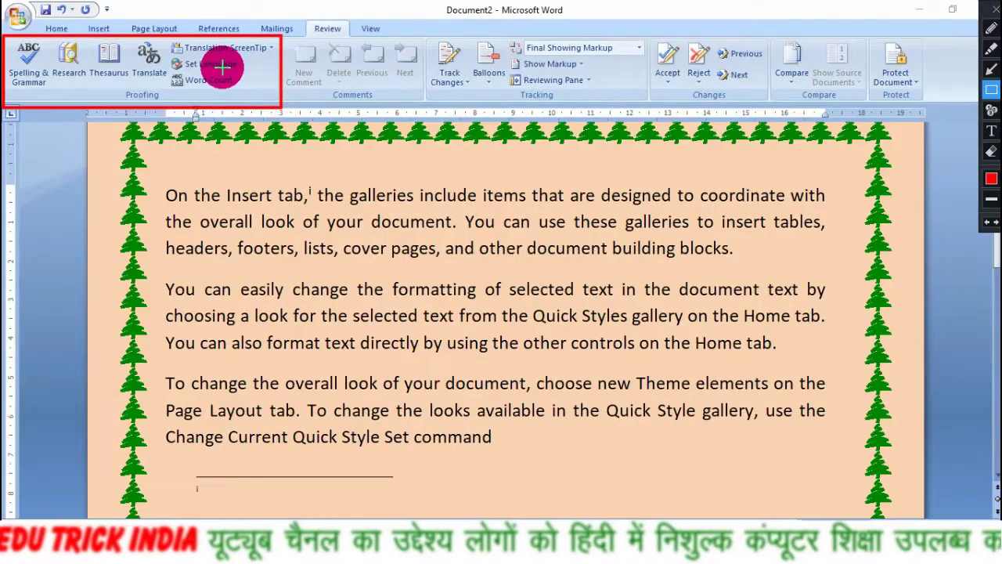
pyautogui.hotkey('ctrl', 'z')
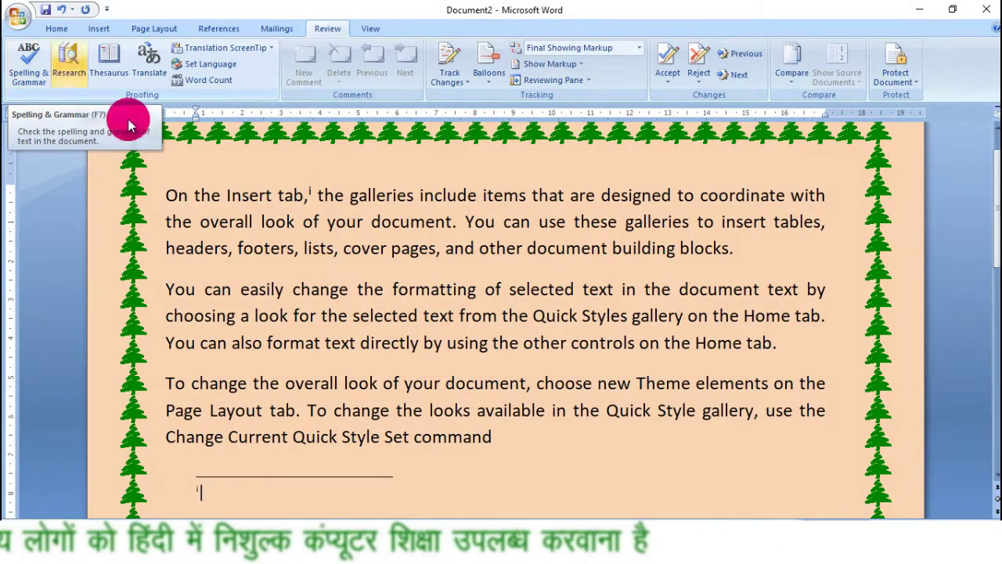
pyautogui.hotkey('ctrl', 'z')
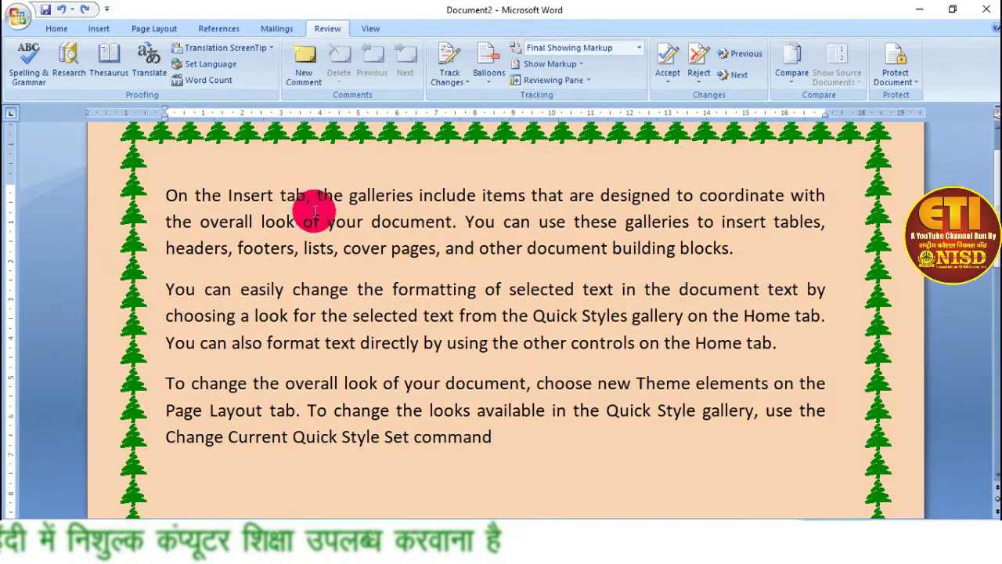
pyautogui.click(261, 194)
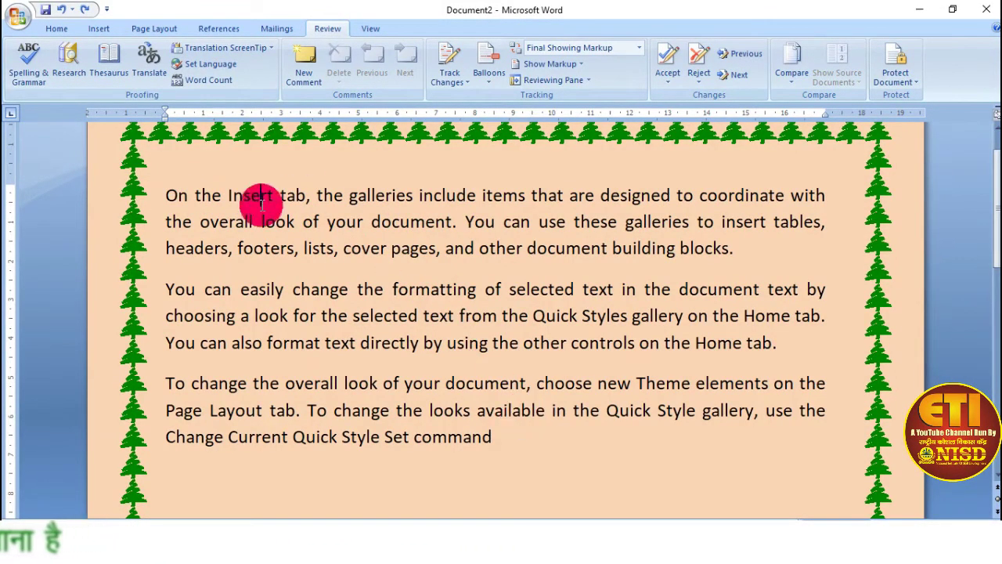
pyautogui.press('BackSpace')
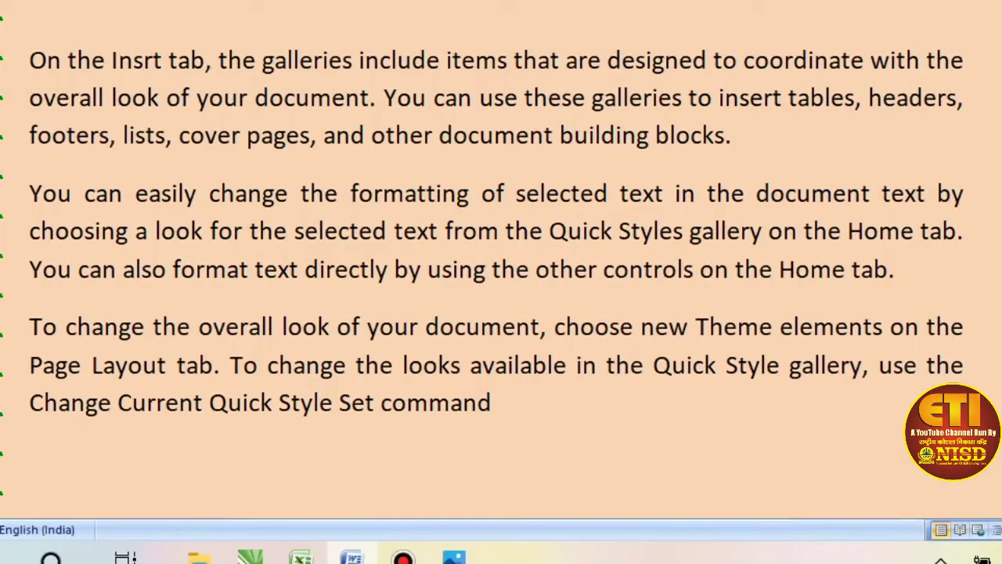
# - Keep 'Insrt' misspelled, change 'designed' to 'desined', and show the Page Layout options
pyautogui.write('e')
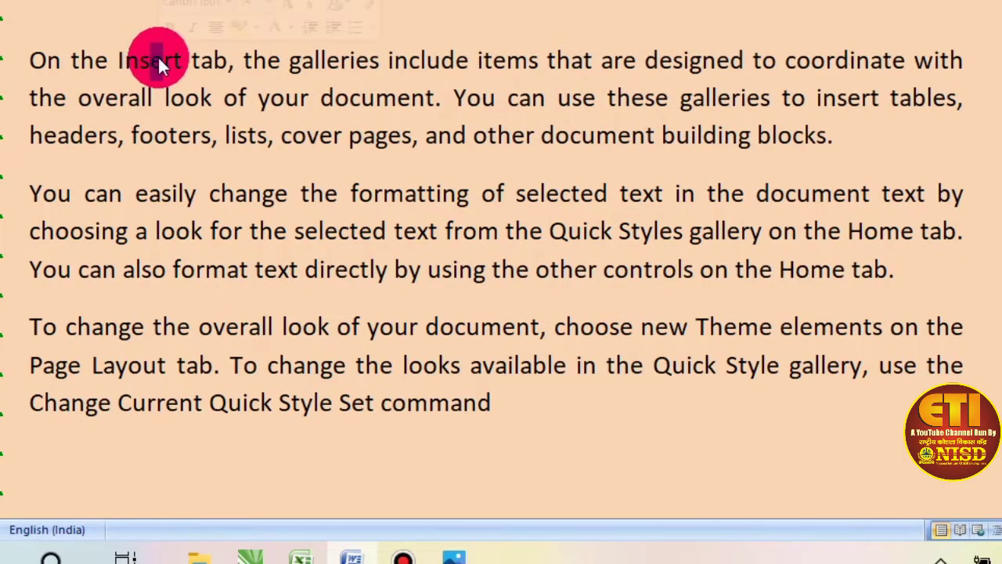
pyautogui.press('BackSpace')
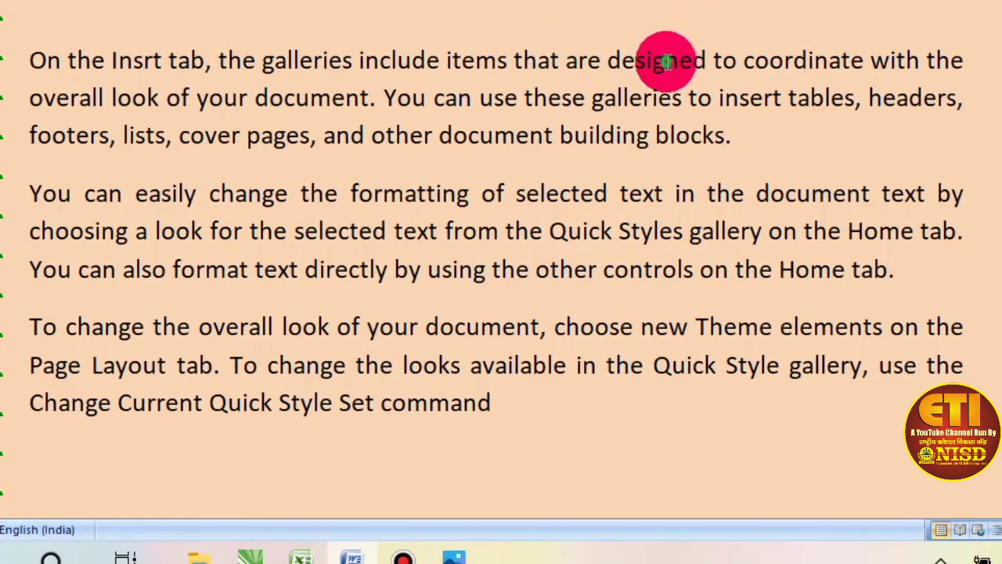
pyautogui.press('BackSpace')
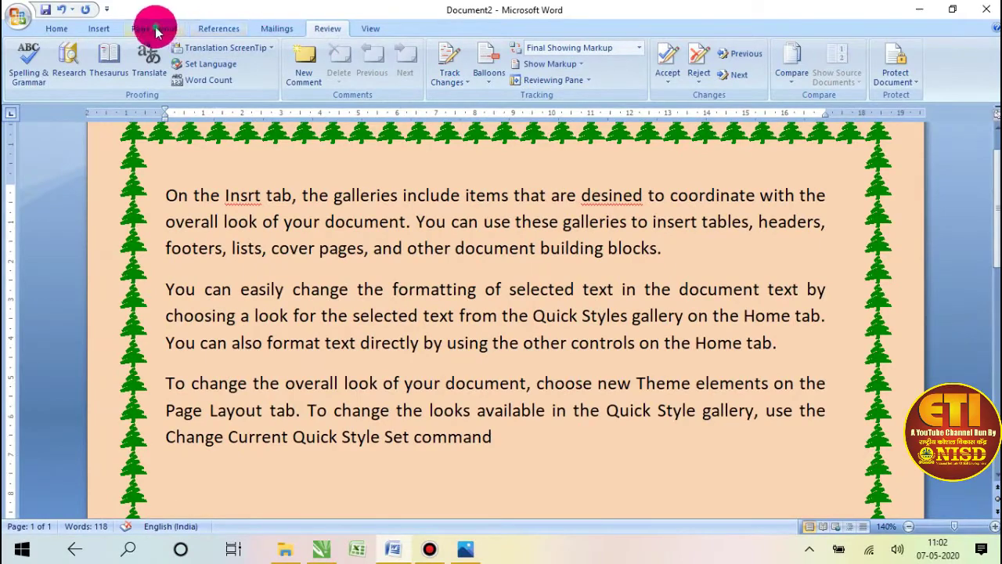
pyautogui.click(154, 28)
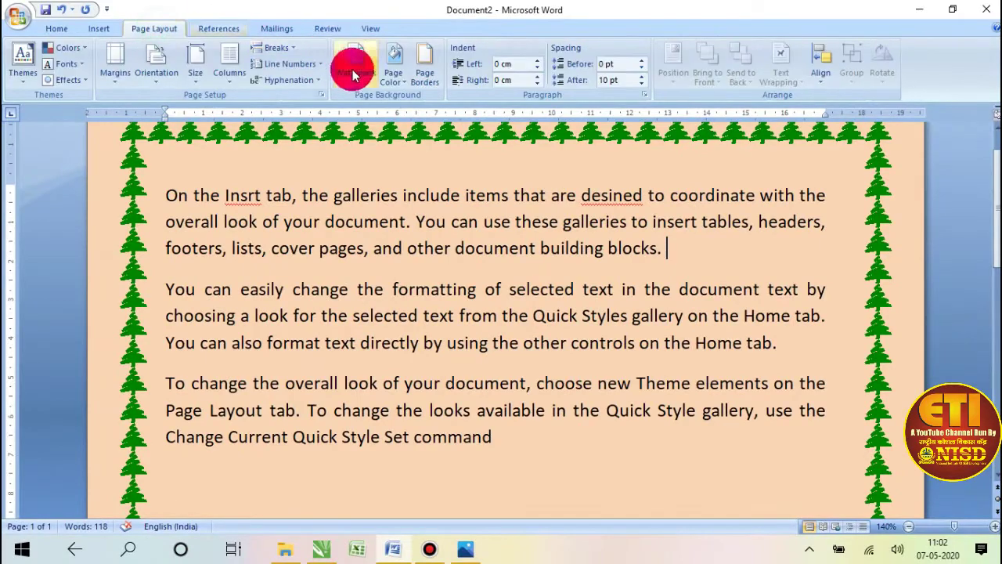
# - Remove the peach page shading and run 'coordinate with' together as 'coordinatewith'
pyautogui.click(426, 79)
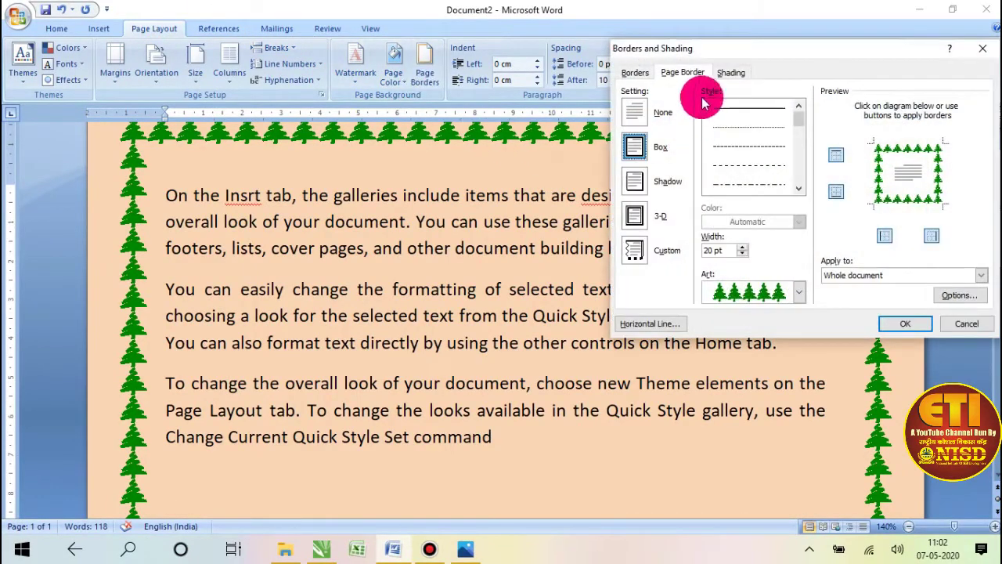
pyautogui.click(730, 72)
pyautogui.click(707, 107)
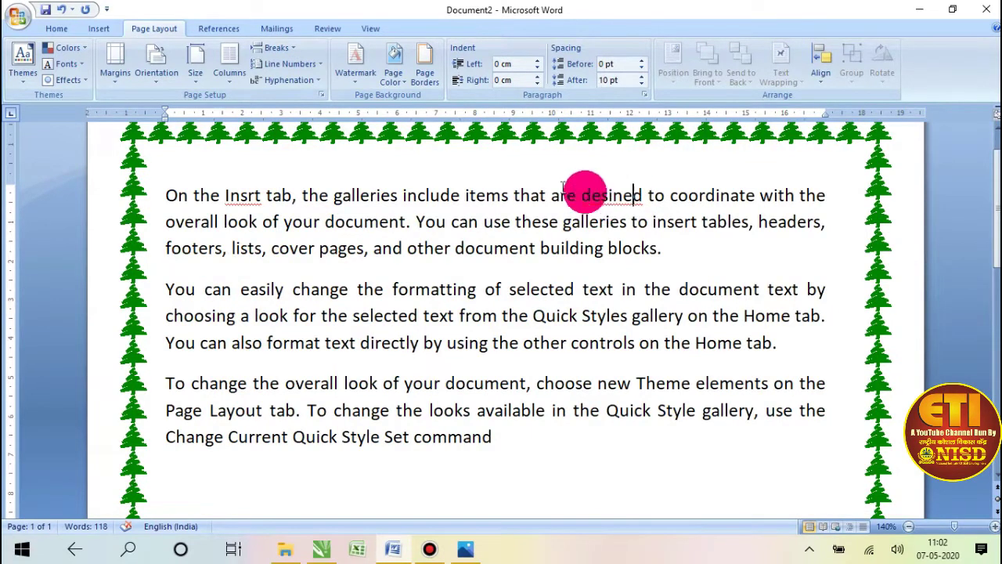
pyautogui.click(760, 195)
pyautogui.press('BackSpace')
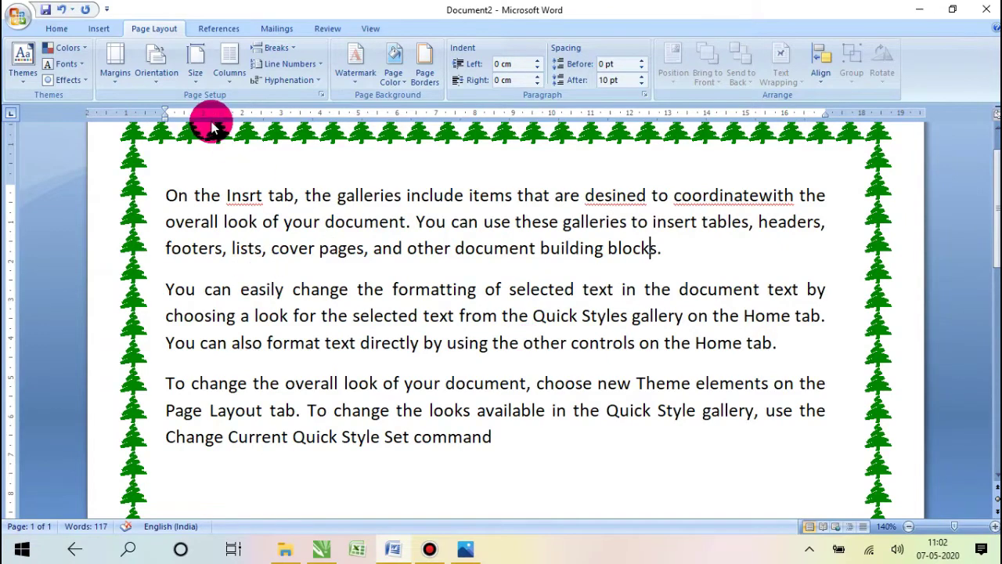
# - Spell-check the document, changing Insrt to Insert, desined to designed, and coordinatewith to coordinate with
pyautogui.click(325, 28)
pyautogui.click(30, 63)
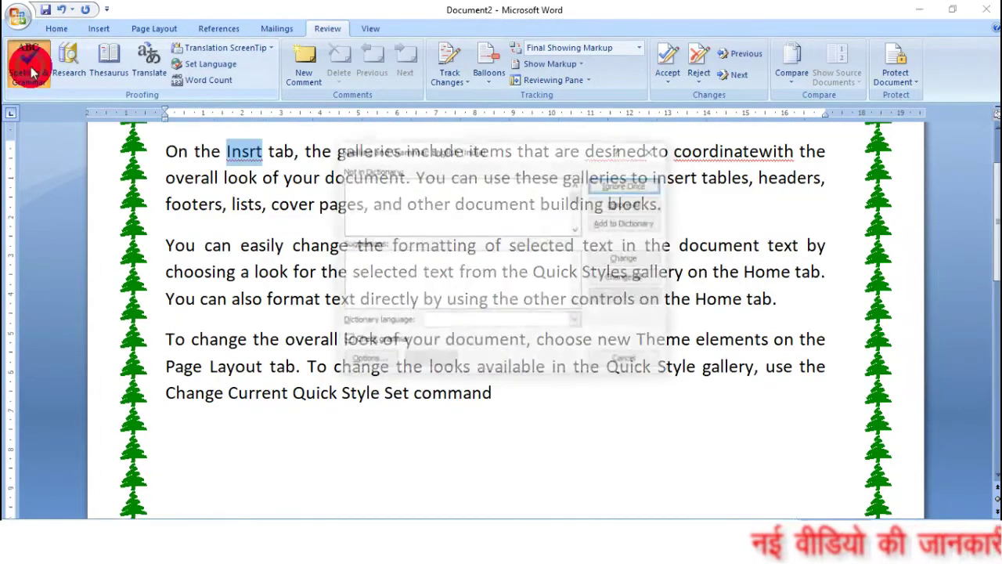
pyautogui.moveTo(521, 145); pyautogui.dragTo(562, 237)
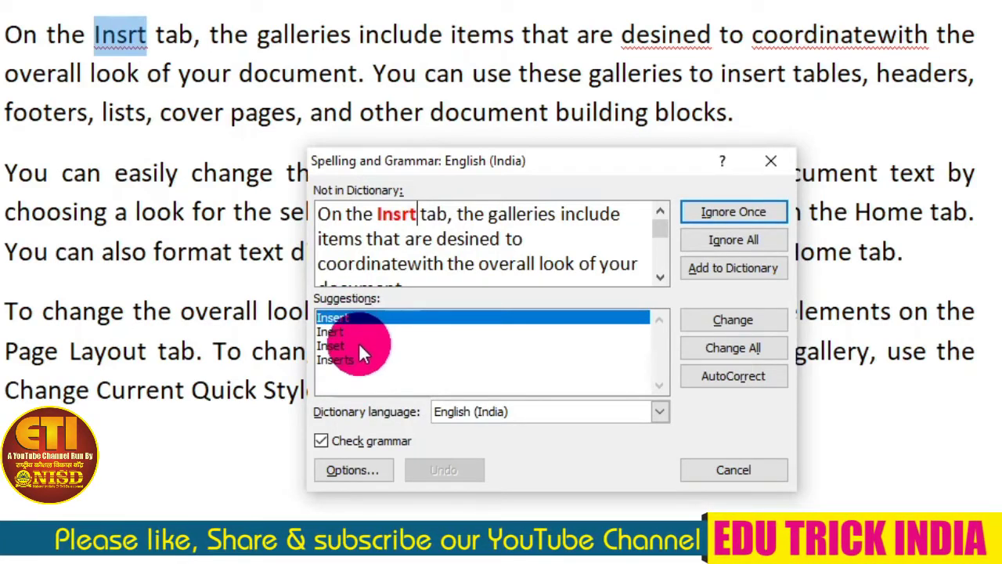
pyautogui.click(350, 315)
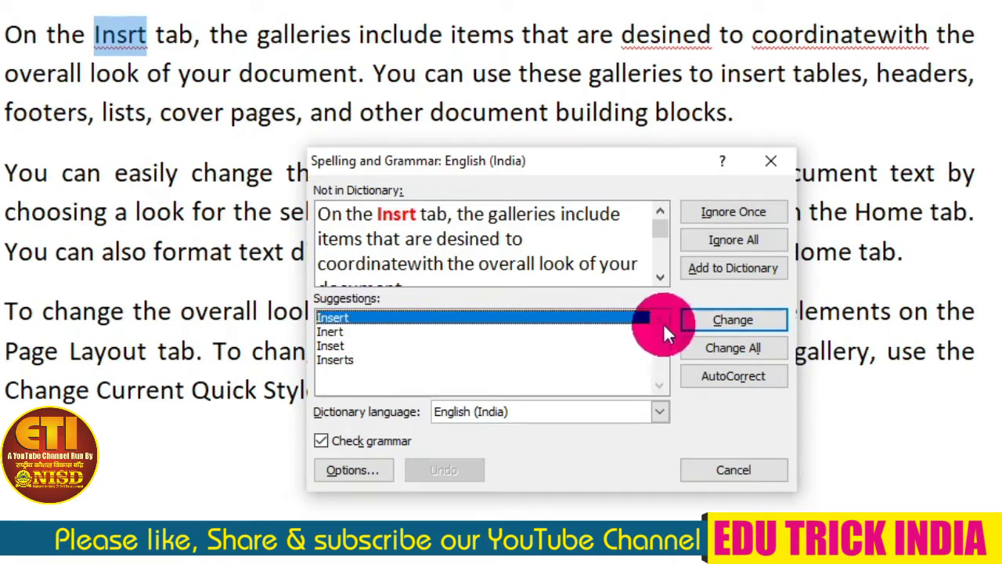
pyautogui.click(714, 315)
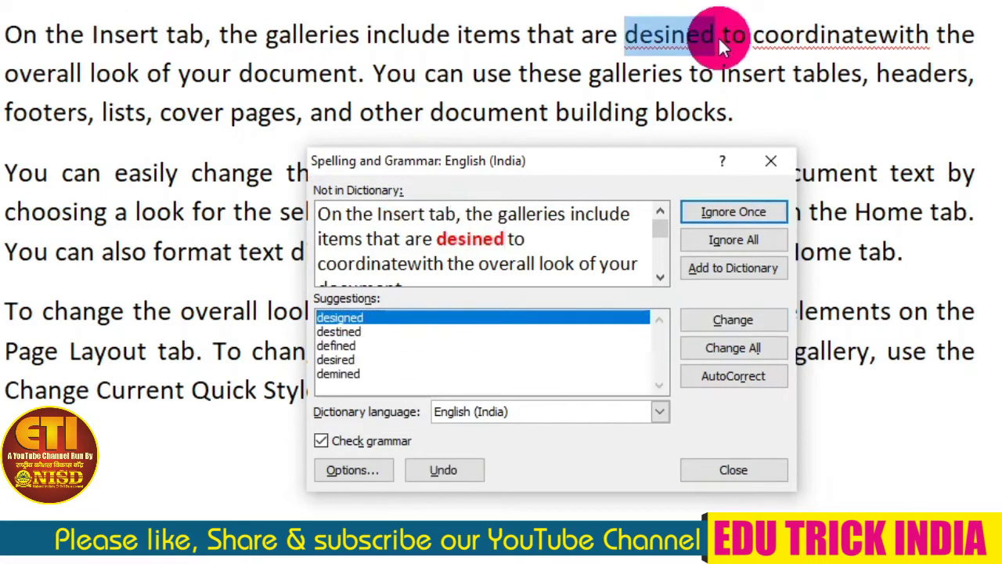
pyautogui.click(501, 240)
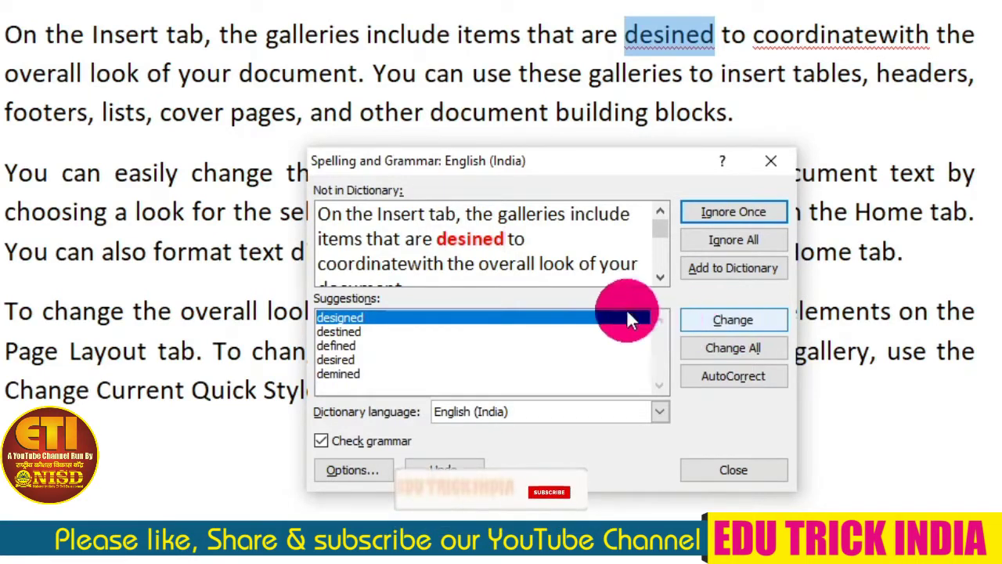
pyautogui.click(722, 317)
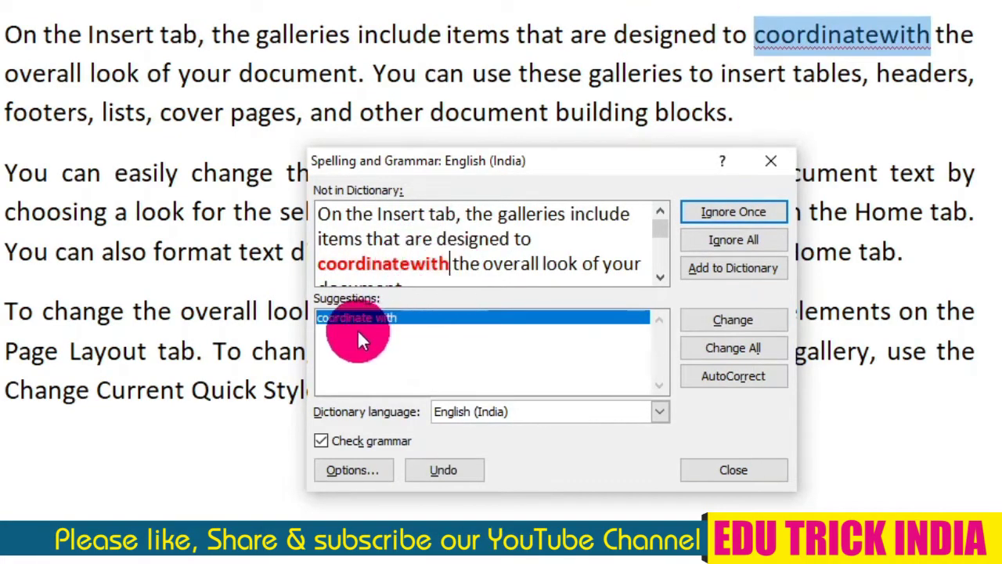
pyautogui.click(723, 316)
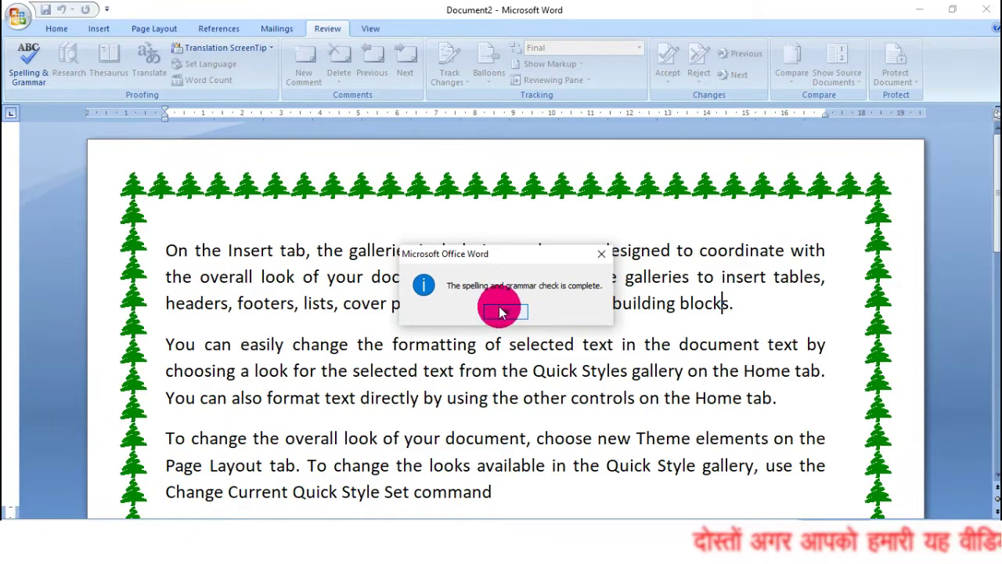
pyautogui.click(502, 311)
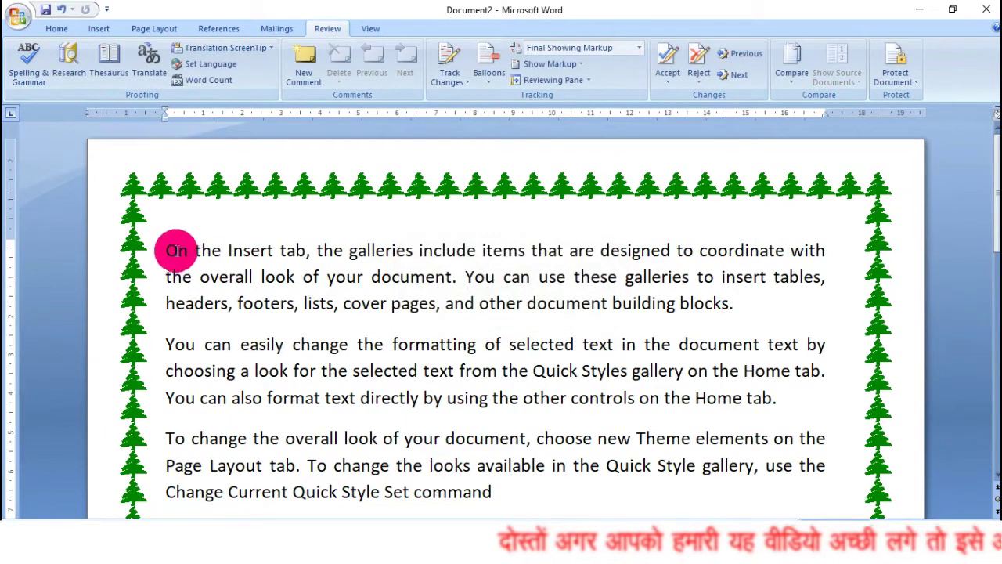
# - Add a second name line below the first name at the top of the document
pyautogui.press('Return')
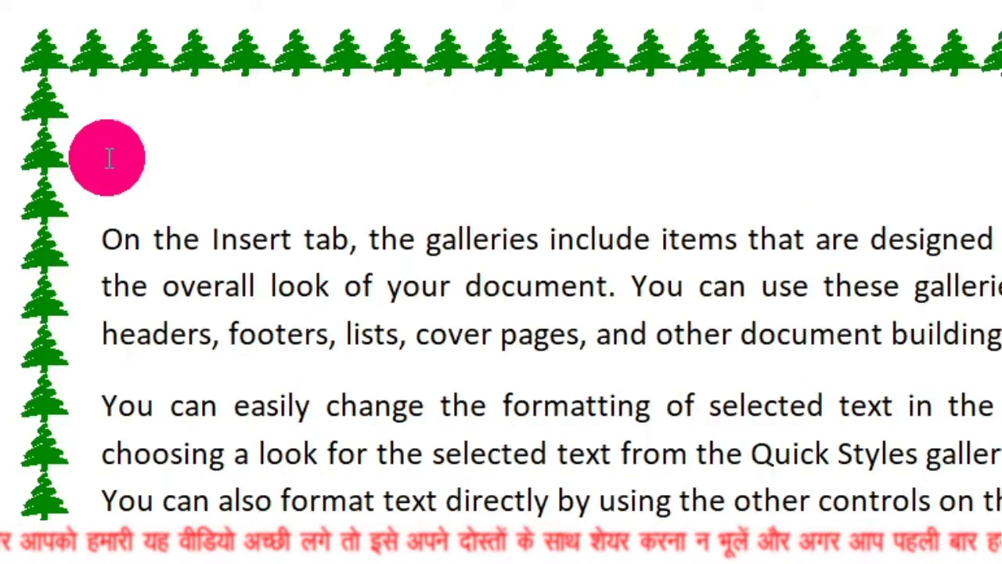
pyautogui.write('n')
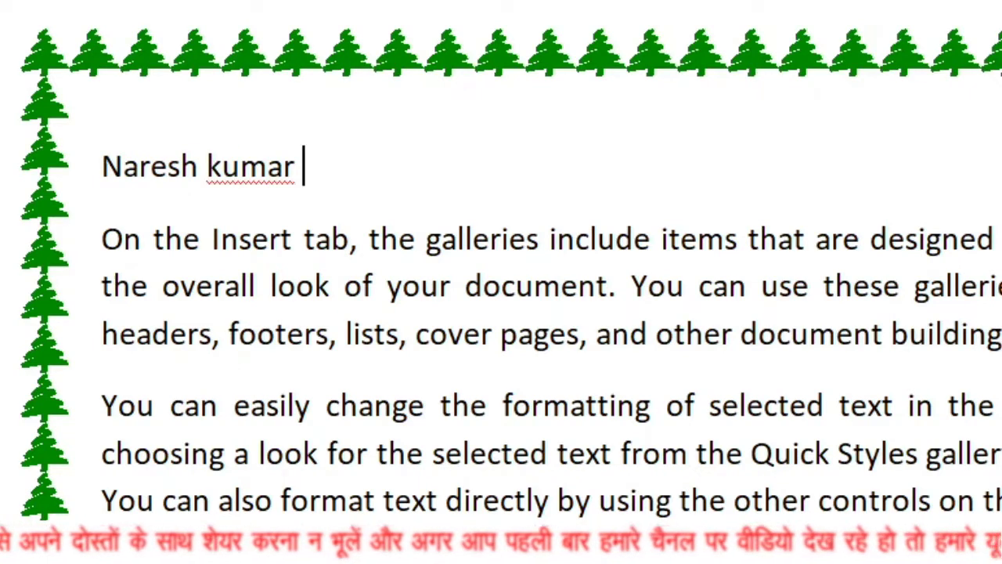
pyautogui.press('Return')
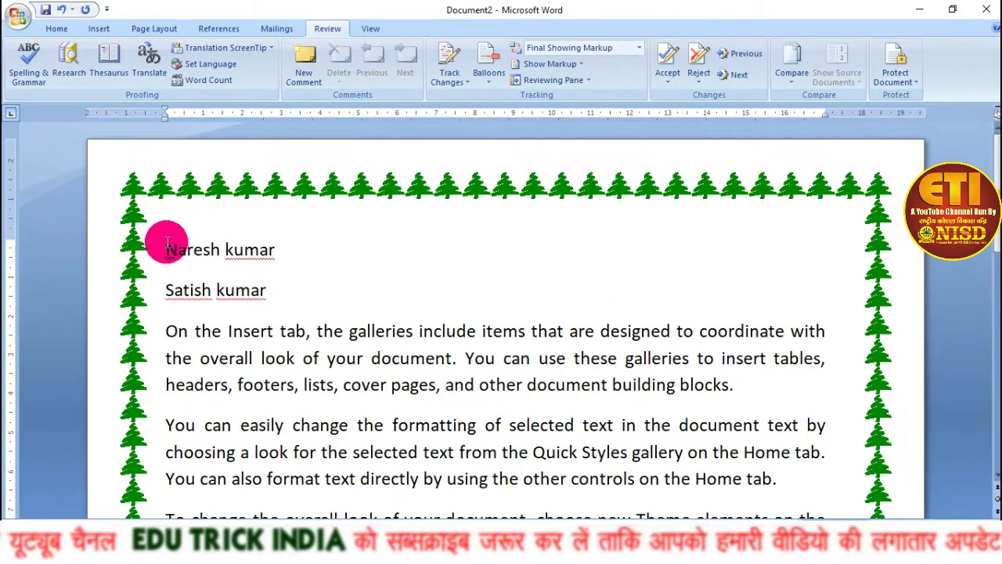
# - Spell-check the names, ignoring the flagged surname and first name and capitalising the second surname
pyautogui.click(154, 246)
pyautogui.click(26, 75)
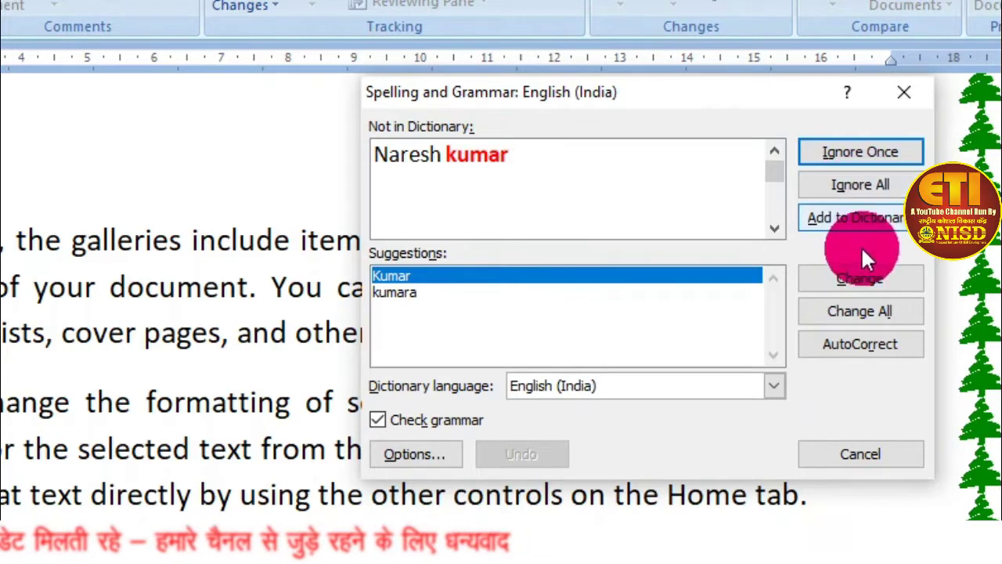
pyautogui.click(876, 151)
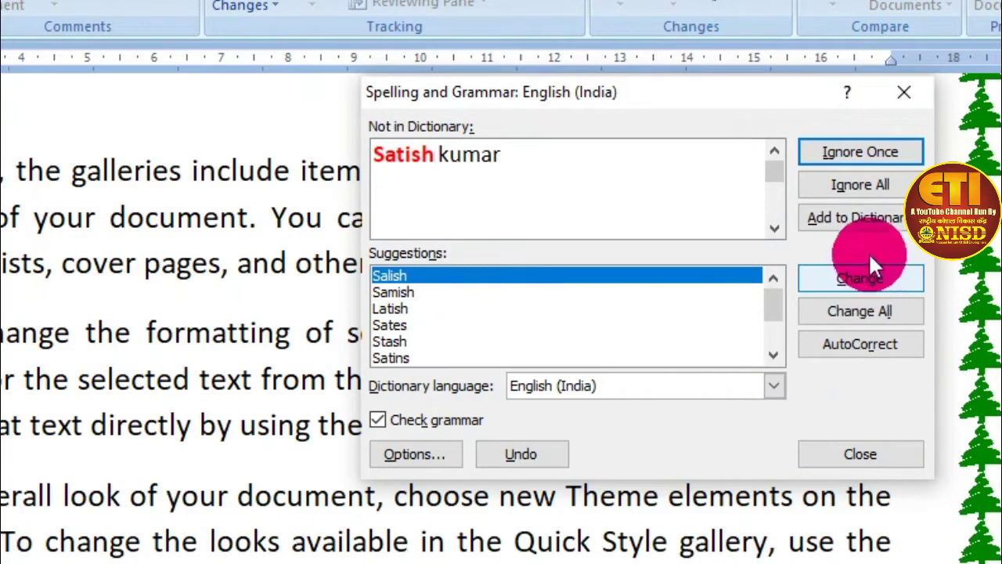
pyautogui.click(859, 210)
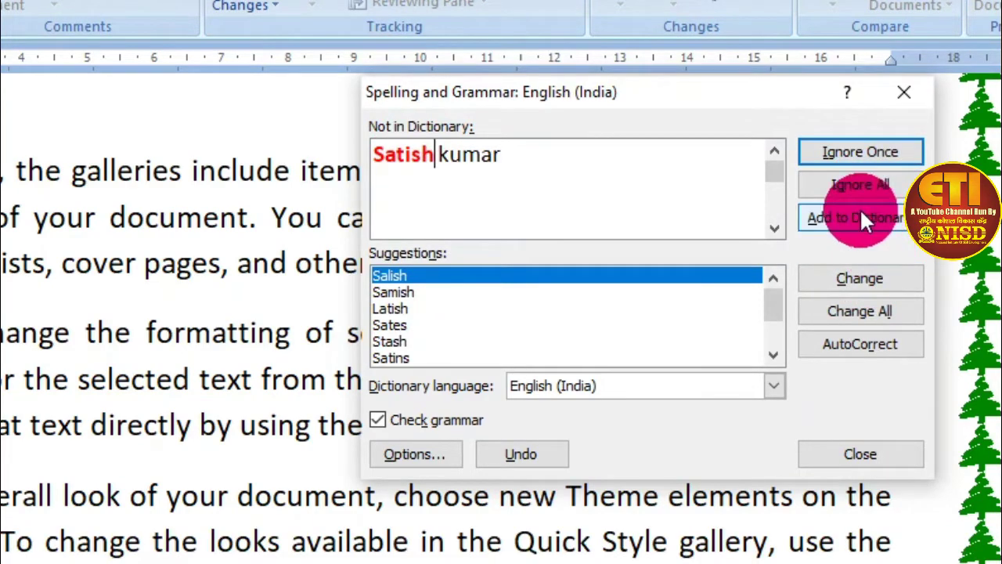
pyautogui.click(858, 278)
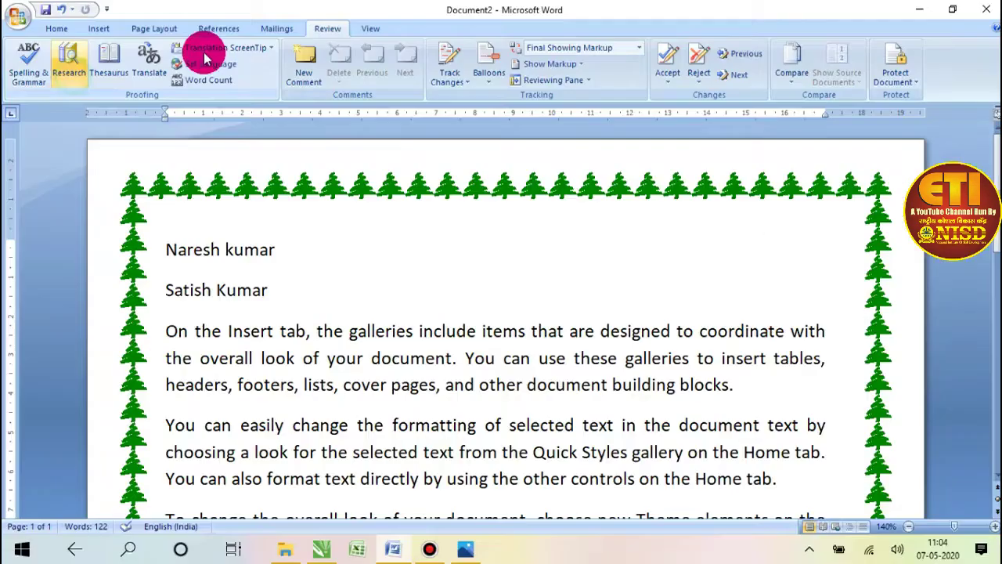
# - Look up 'computer' in the Research pane and view its thesaurus results
pyautogui.click(69, 62)
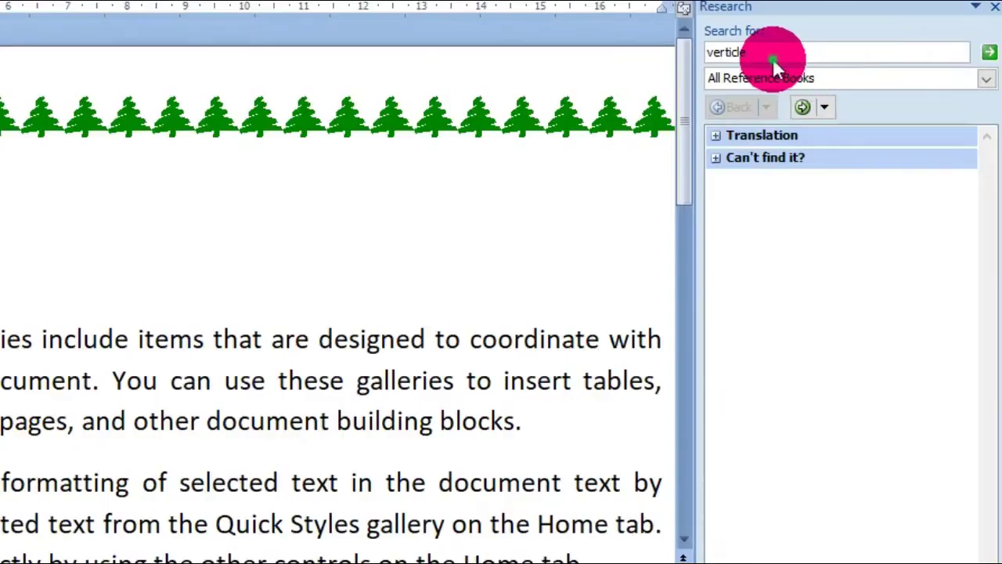
pyautogui.doubleClick(847, 145)
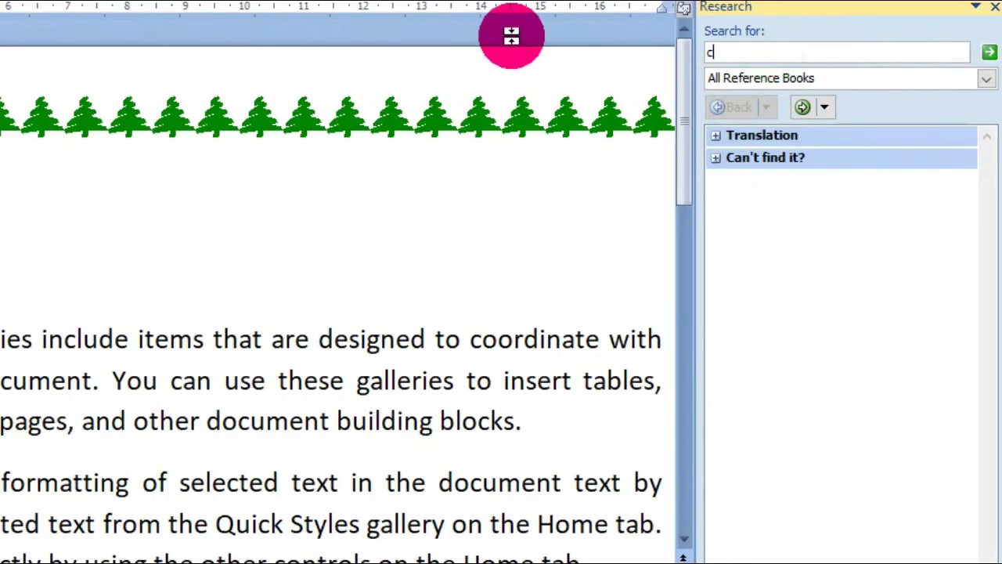
pyautogui.write('omputer')
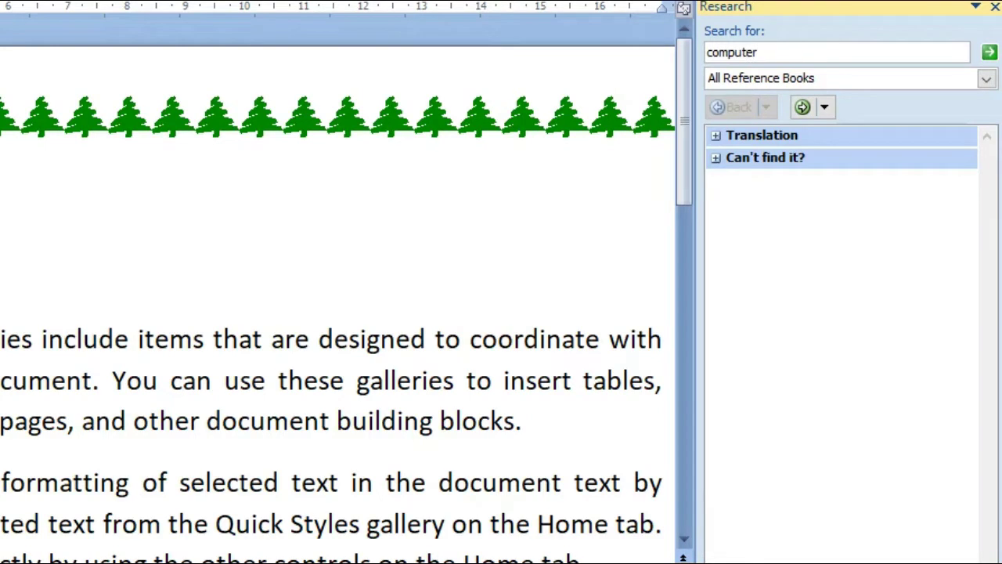
pyautogui.click(988, 55)
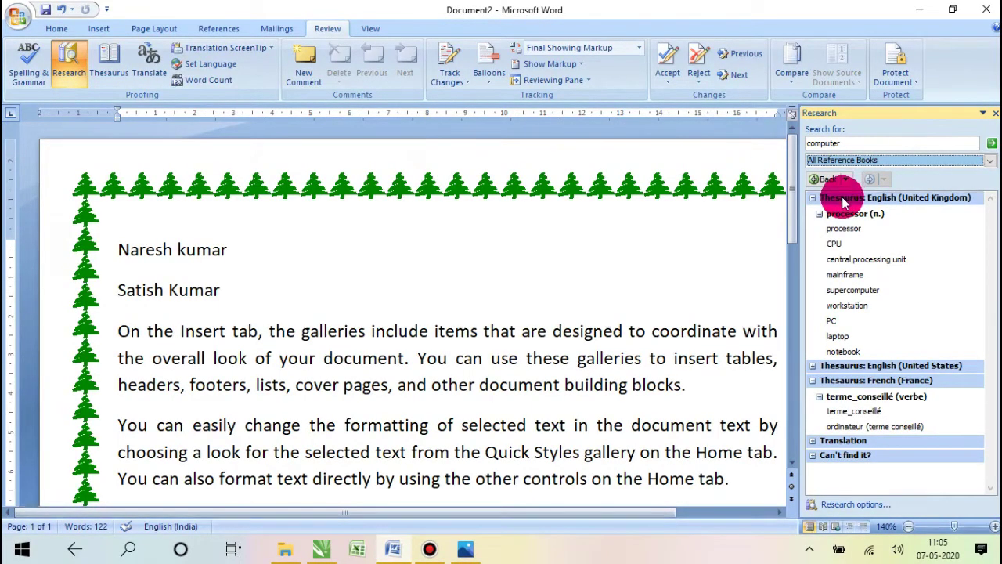
pyautogui.click(106, 66)
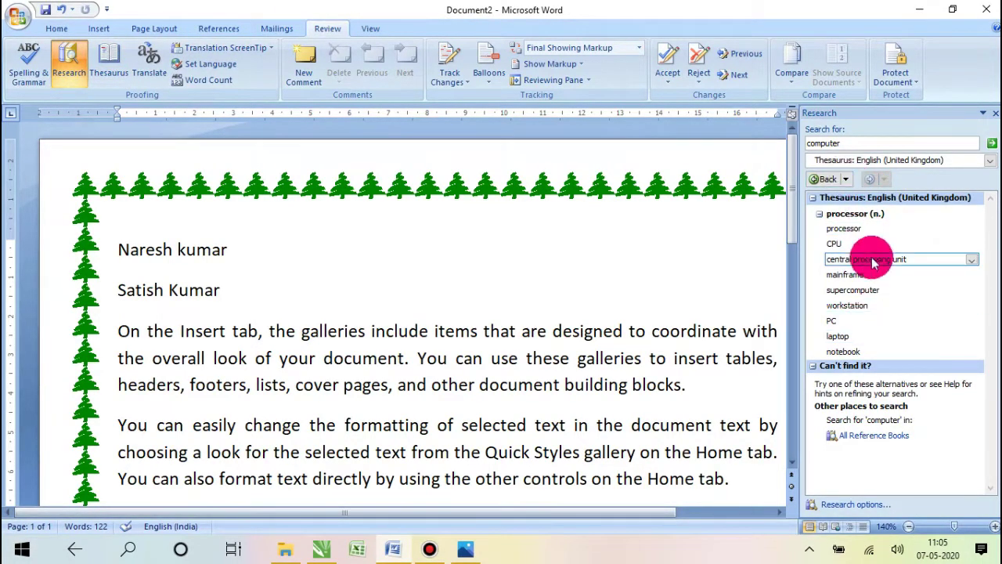
pyautogui.click(147, 59)
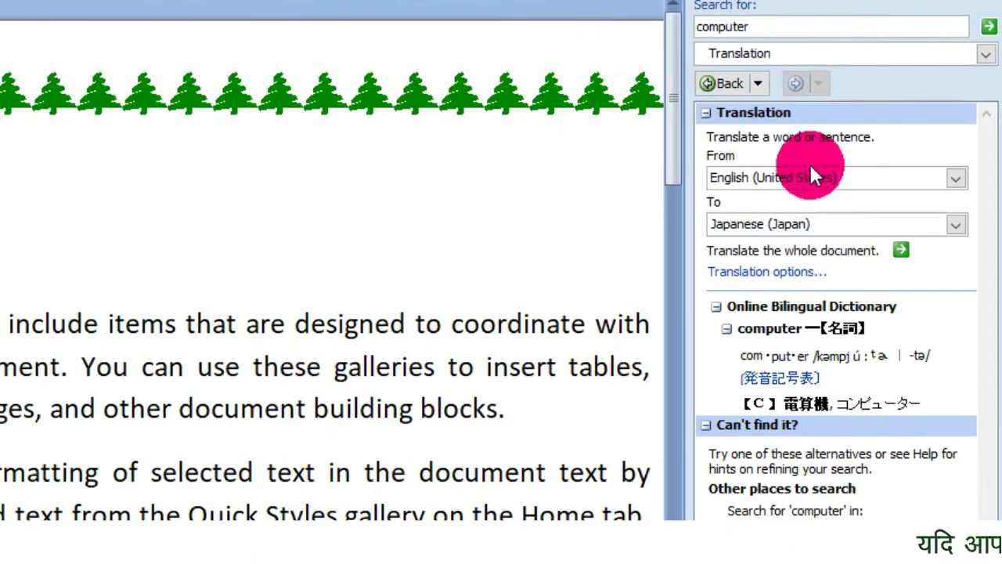
# - Translate 'vertical' with English as the source and Korean (Korea) as the target language
pyautogui.click(951, 55)
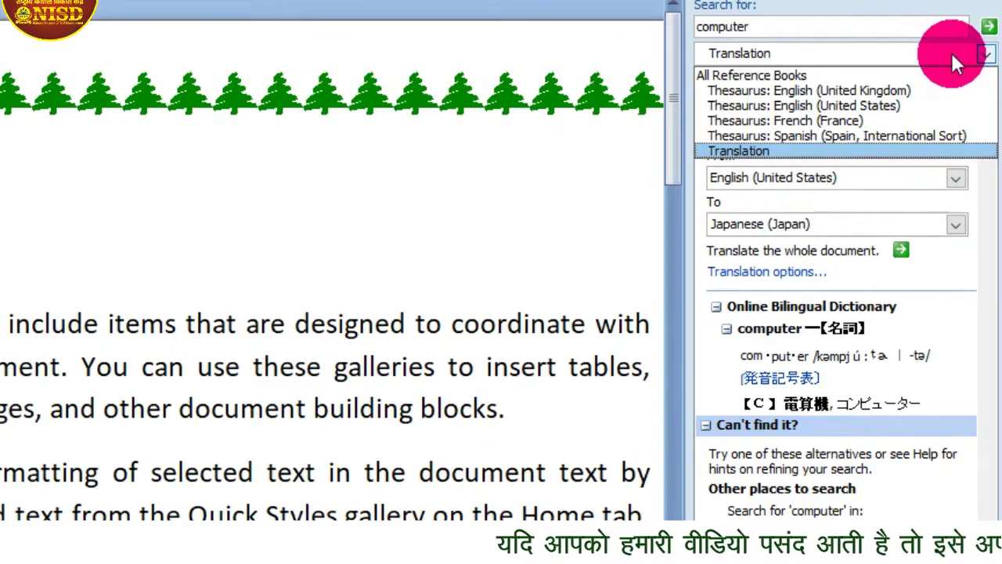
pyautogui.click(951, 54)
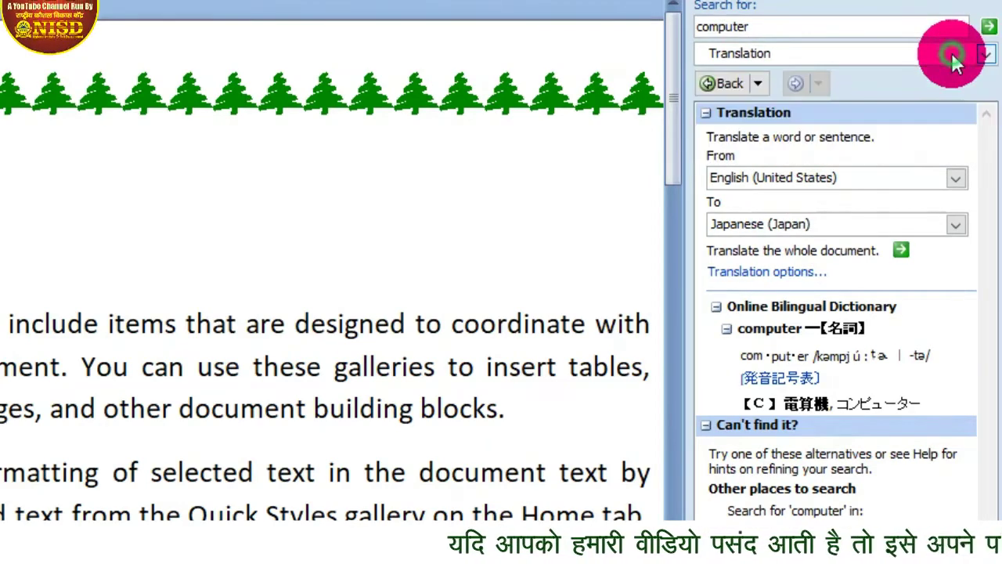
pyautogui.doubleClick(766, 27)
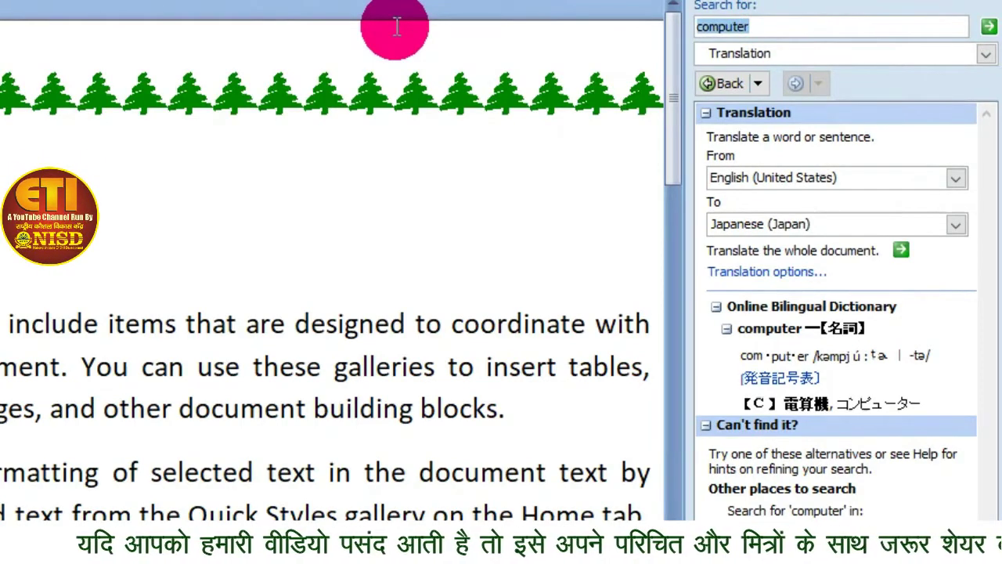
pyautogui.write('vertical')
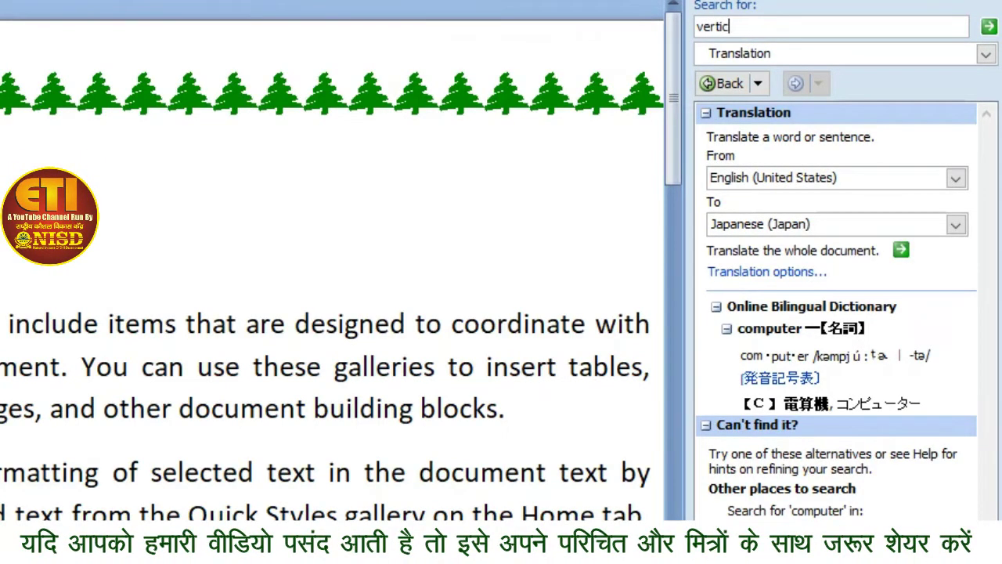
pyautogui.click(909, 223)
pyautogui.click(856, 275)
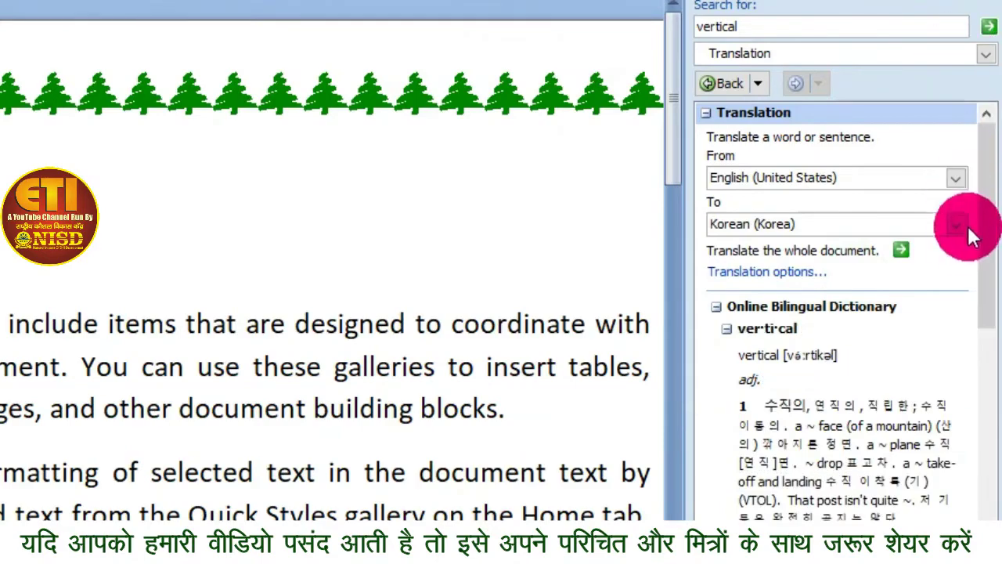
pyautogui.moveTo(985, 206)
pyautogui.mouseDown()
pyautogui.moveTo(995, 321)
pyautogui.moveTo(985, 458)
pyautogui.moveTo(985, 224)
pyautogui.moveTo(995, 217)
pyautogui.mouseUp()
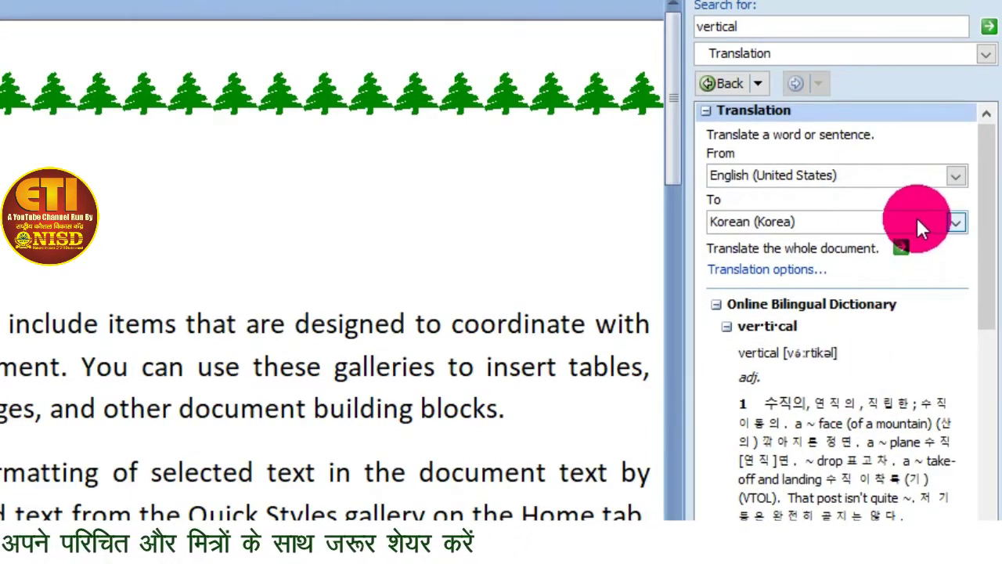
# - Translate the first name into Arabic in the Research pane
pyautogui.doubleClick(748, 25)
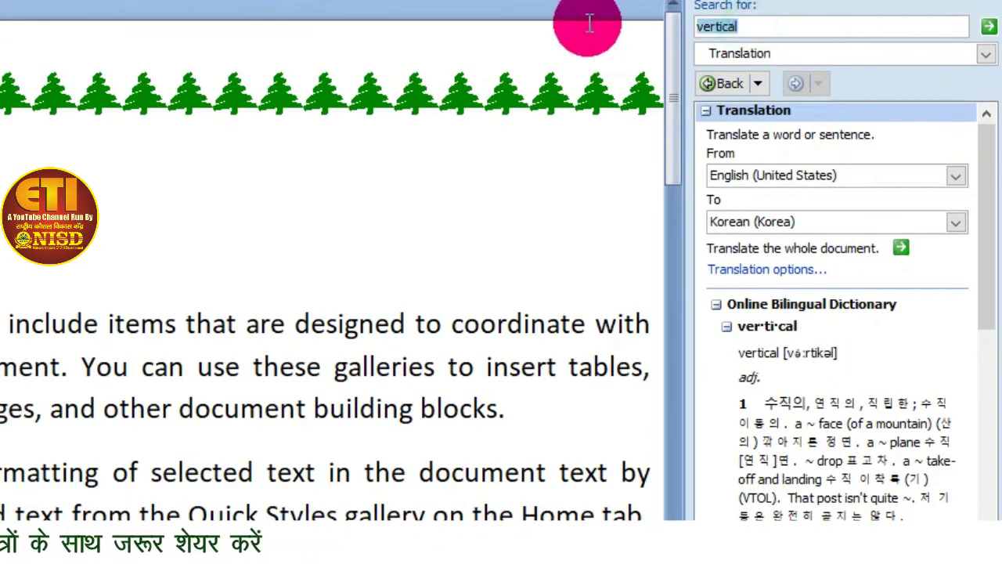
pyautogui.write('na')
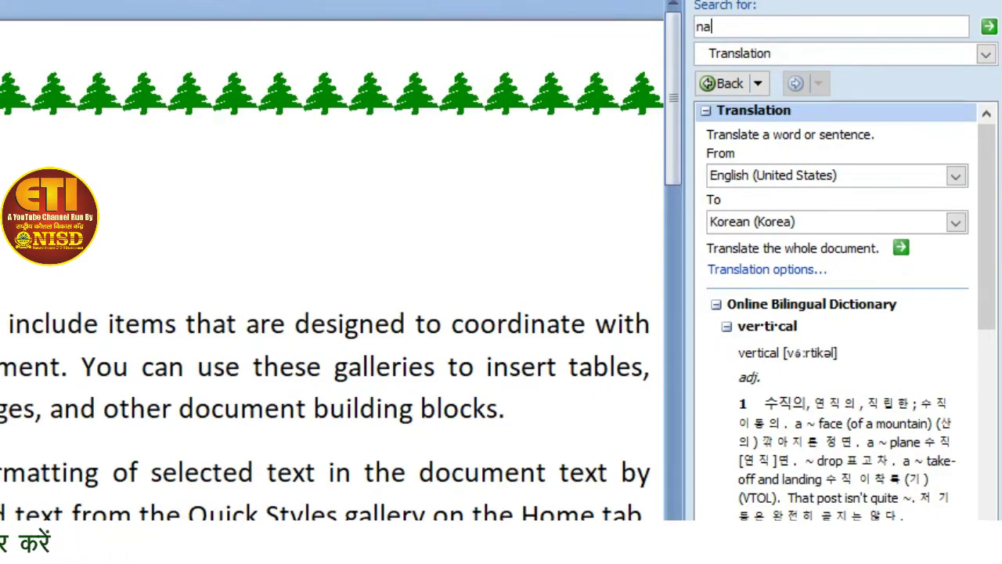
pyautogui.write('resh kumar')
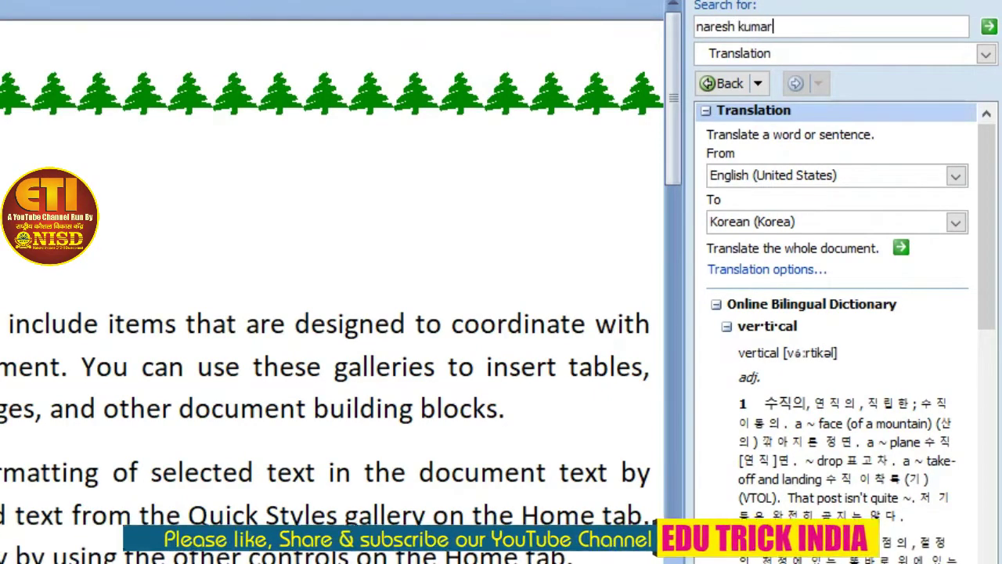
pyautogui.click(989, 30)
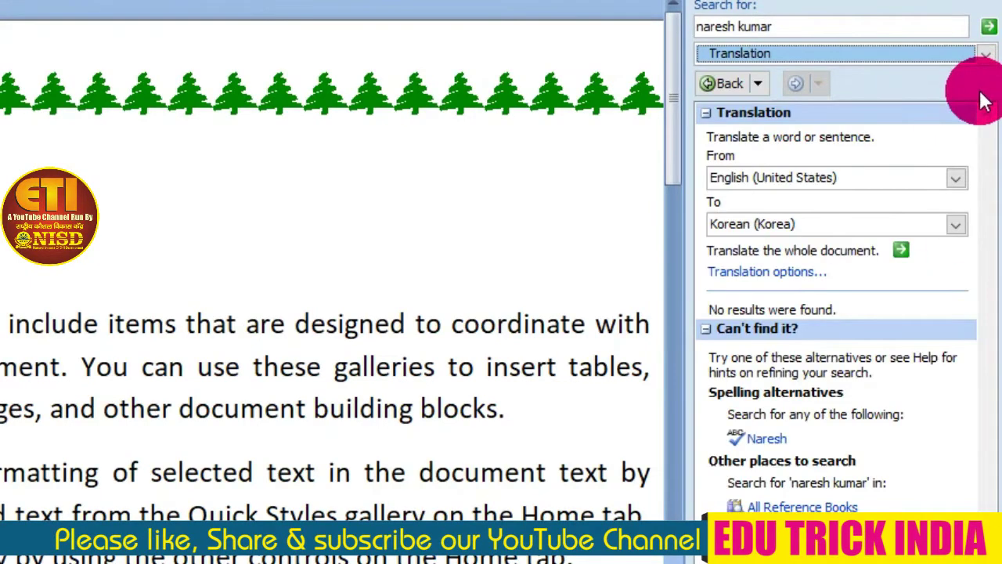
pyautogui.click(910, 229)
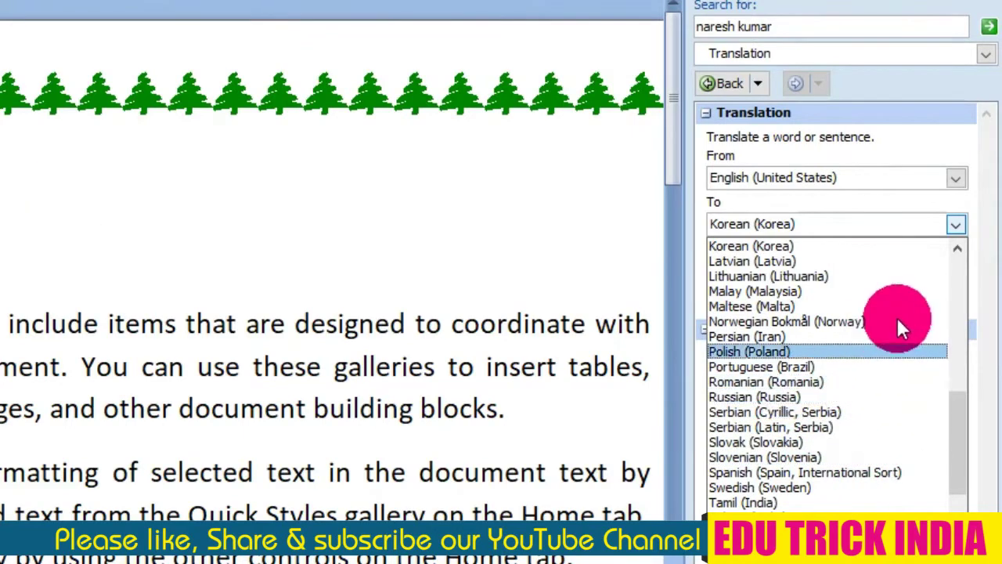
pyautogui.moveTo(956, 433)
pyautogui.mouseDown()
pyautogui.moveTo(952, 317)
pyautogui.moveTo(895, 291)
pyautogui.mouseUp()
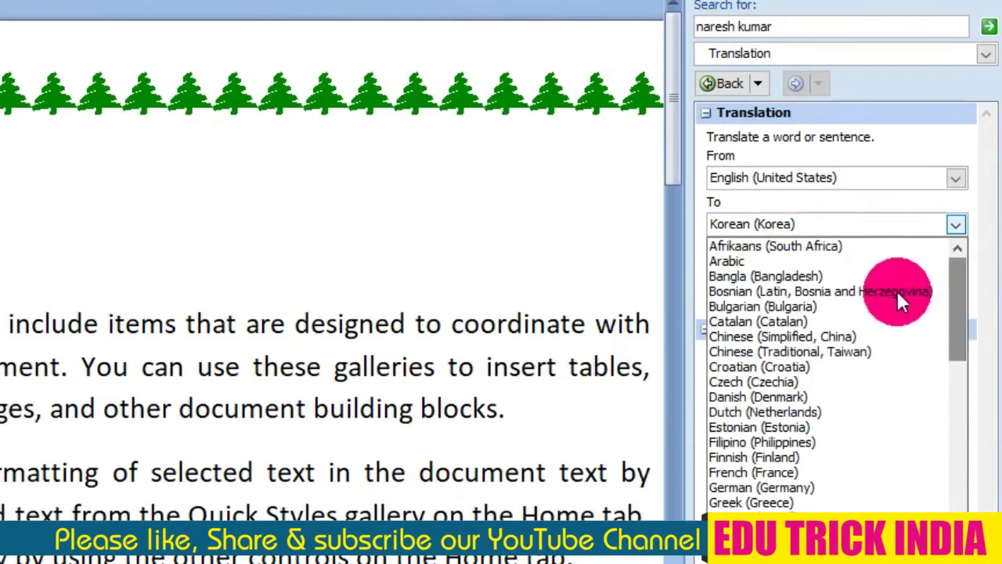
pyautogui.click(794, 263)
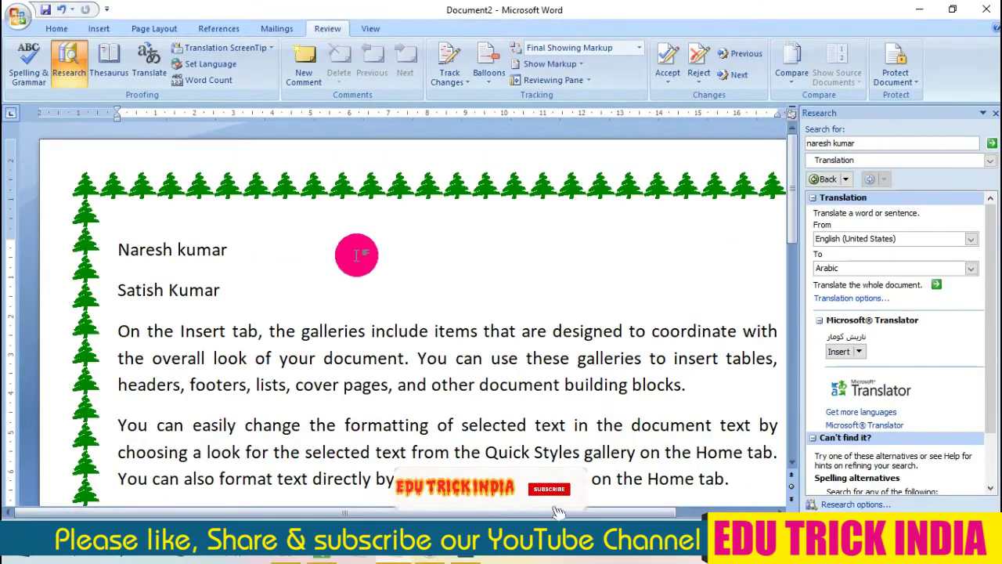
# - Insert the Arabic translation on a new line beneath the first name
pyautogui.press('Return')
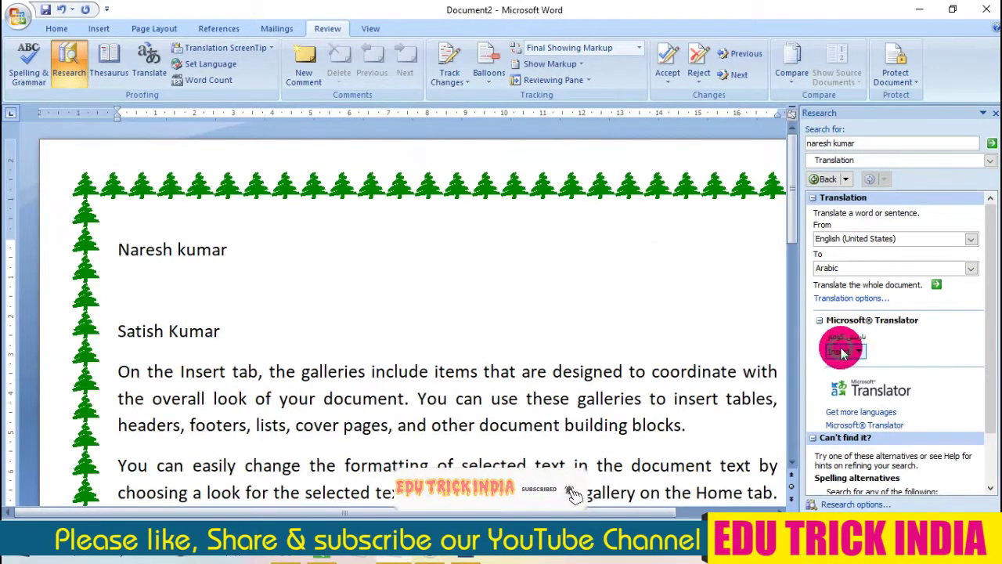
pyautogui.click(836, 351)
pyautogui.moveTo(226, 284); pyautogui.dragTo(91, 282)
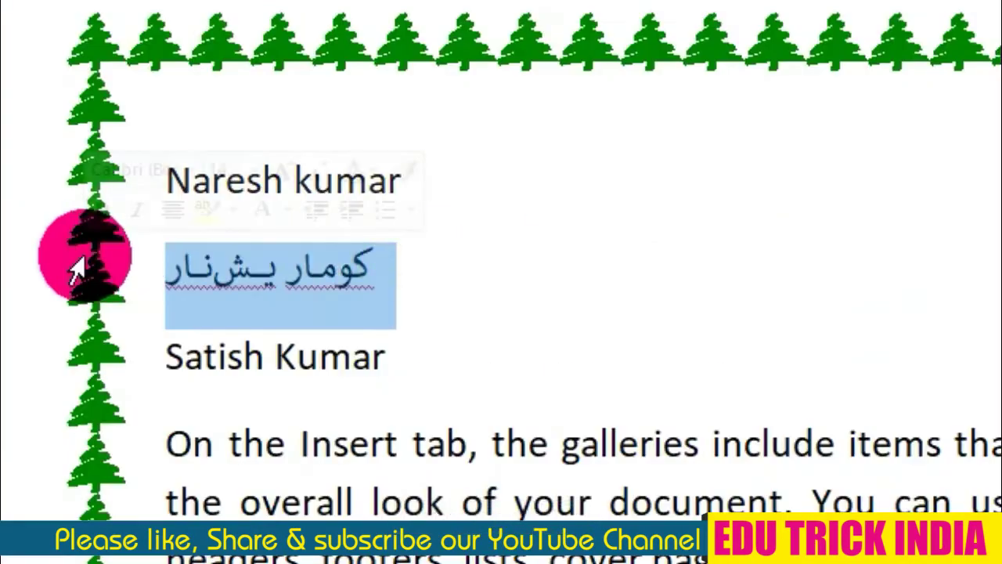
pyautogui.click(248, 286)
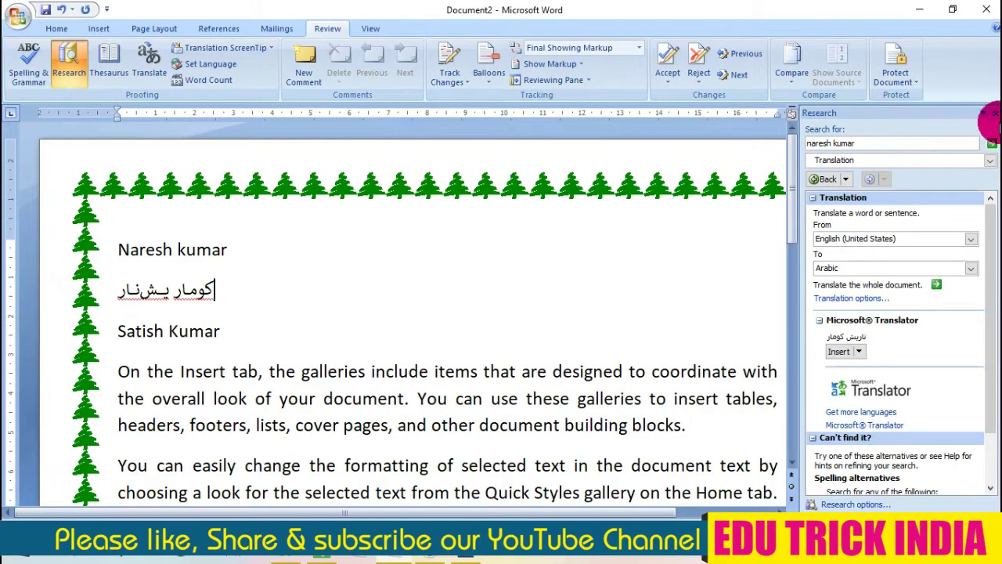
# - Close the Research pane and set the Translation ScreenTip language to Arabic (Saudi Arabia)
pyautogui.click(995, 113)
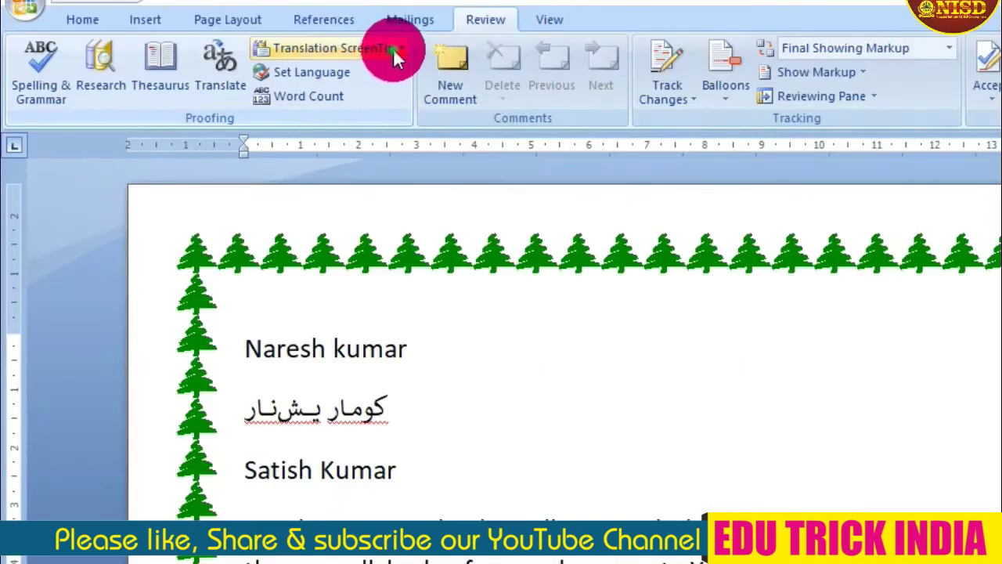
pyautogui.click(398, 50)
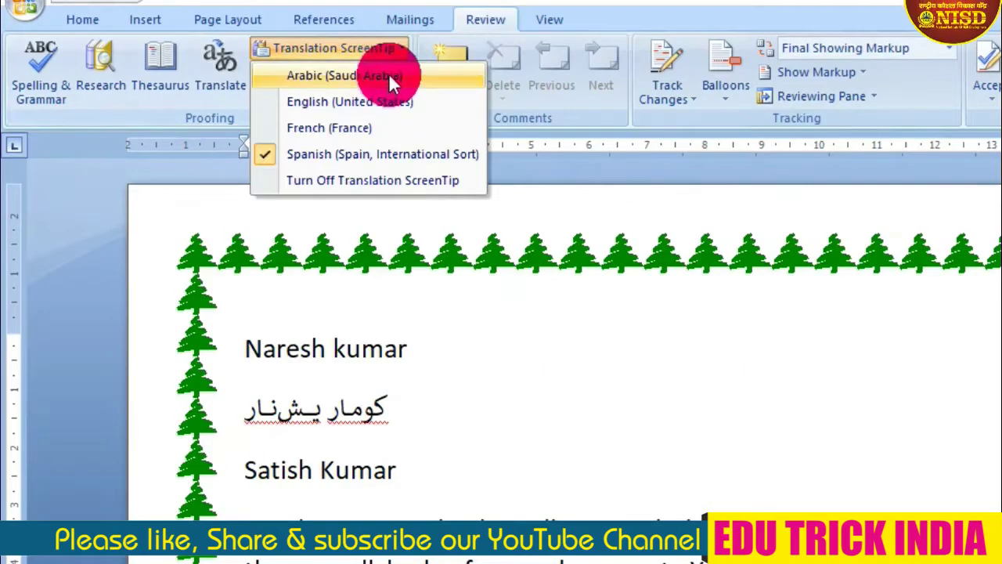
pyautogui.click(392, 74)
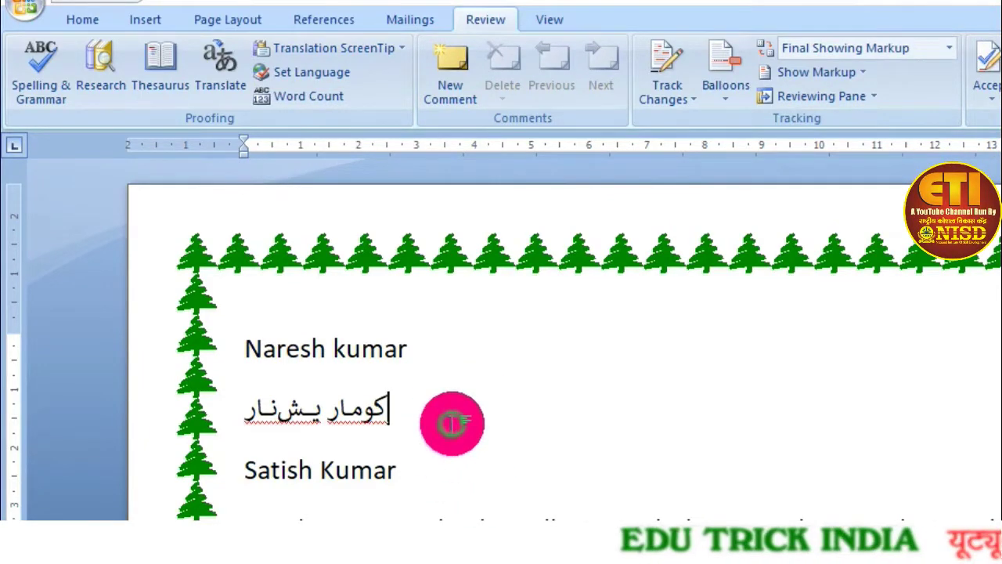
# - Mark the text language as Albanian (Albania)
pyautogui.click(313, 72)
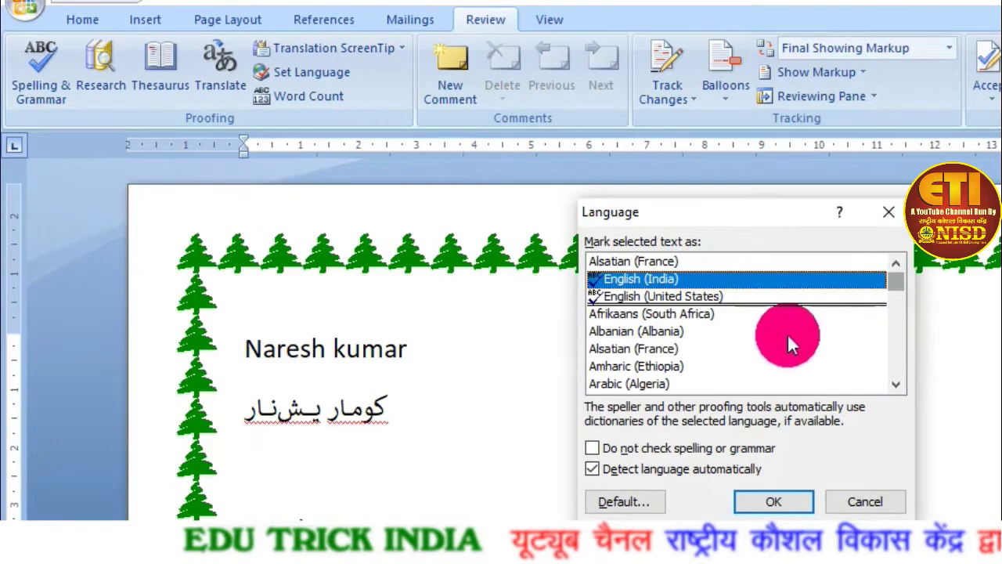
pyautogui.click(637, 330)
pyautogui.click(763, 498)
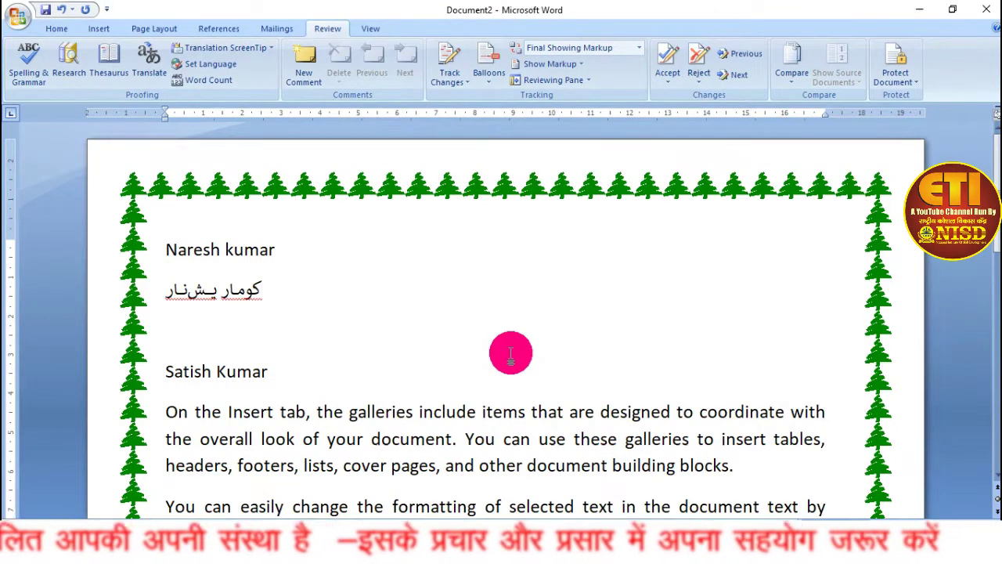
# - Check the word count (124 words, 717 characters, 6 paragraphs, 13 lines), then select all text
pyautogui.click(200, 81)
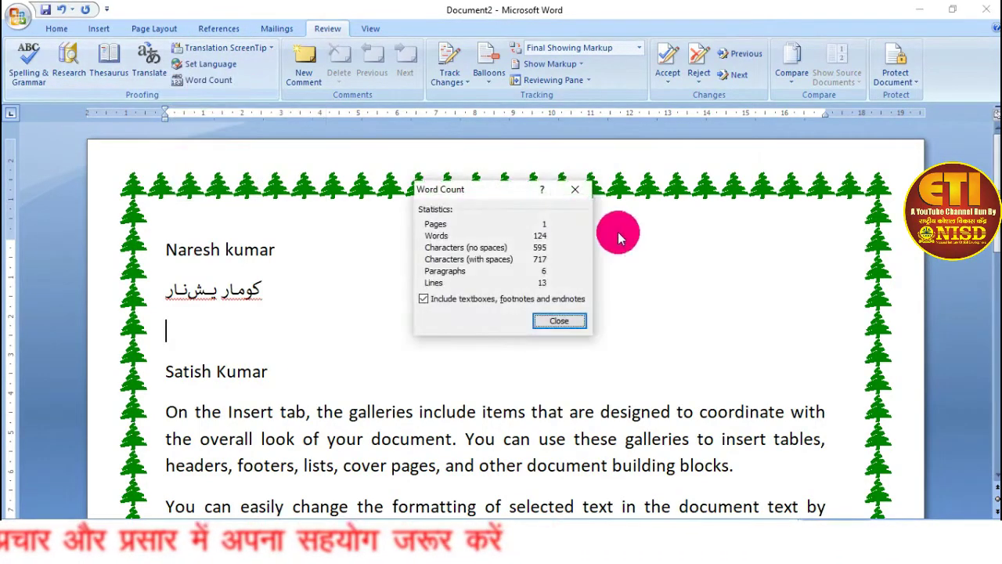
pyautogui.moveTo(523, 187); pyautogui.dragTo(567, 146)
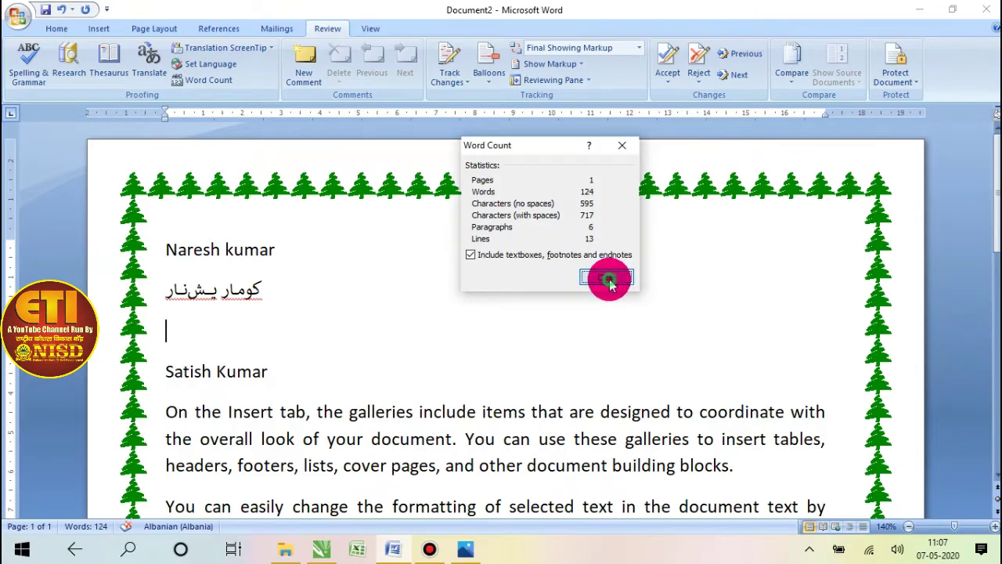
pyautogui.click(606, 277)
pyautogui.hotkey('ctrl', 'a')
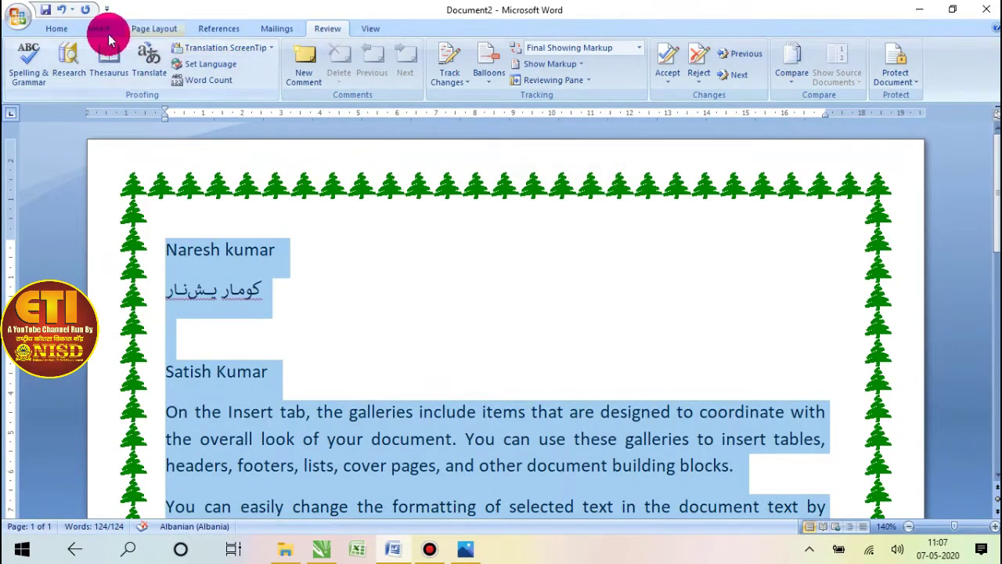
# - Apply numbering to every selected paragraph from the Home tab
pyautogui.click(52, 29)
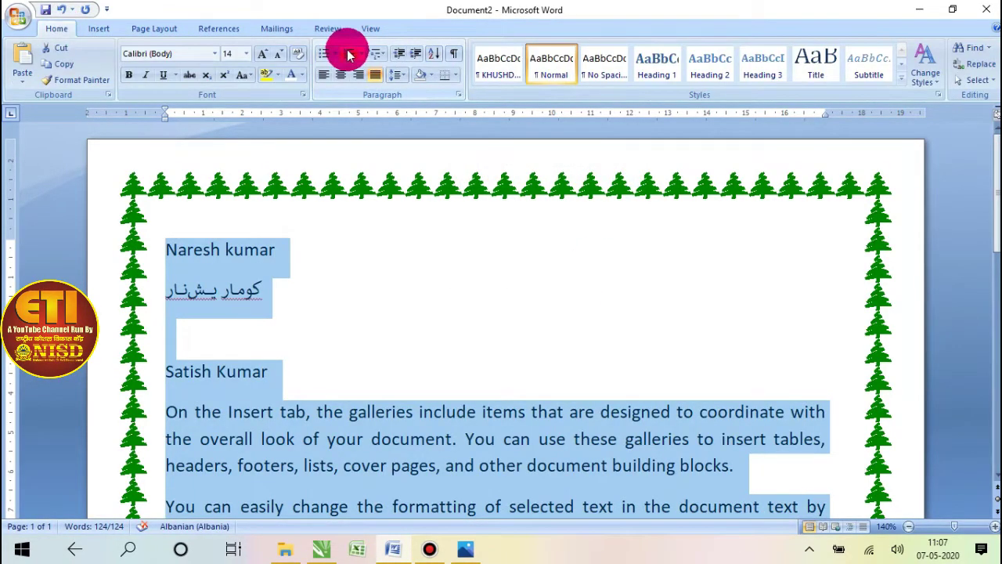
pyautogui.click(350, 55)
pyautogui.moveTo(997, 129); pyautogui.dragTo(997, 203)
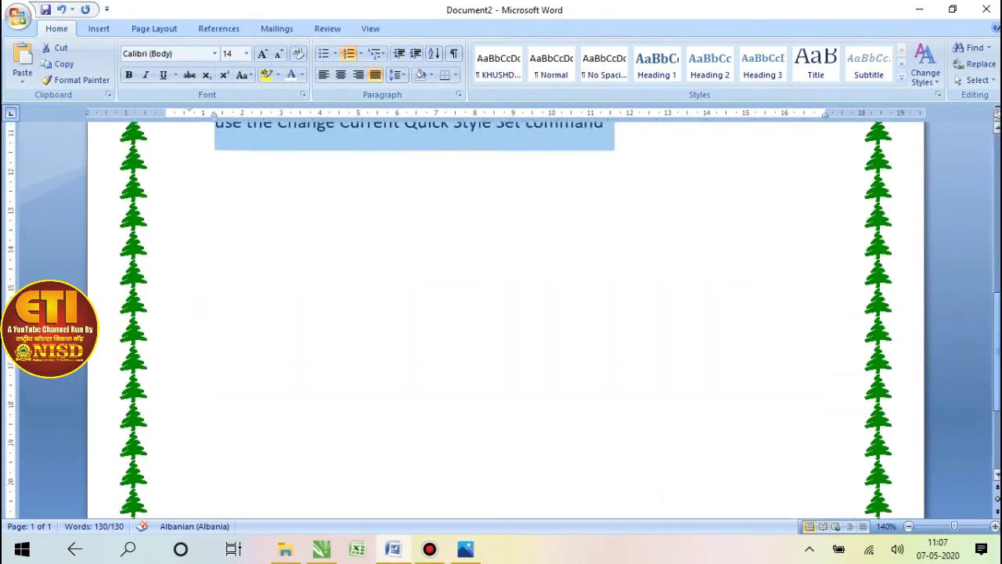
pyautogui.click(994, 235)
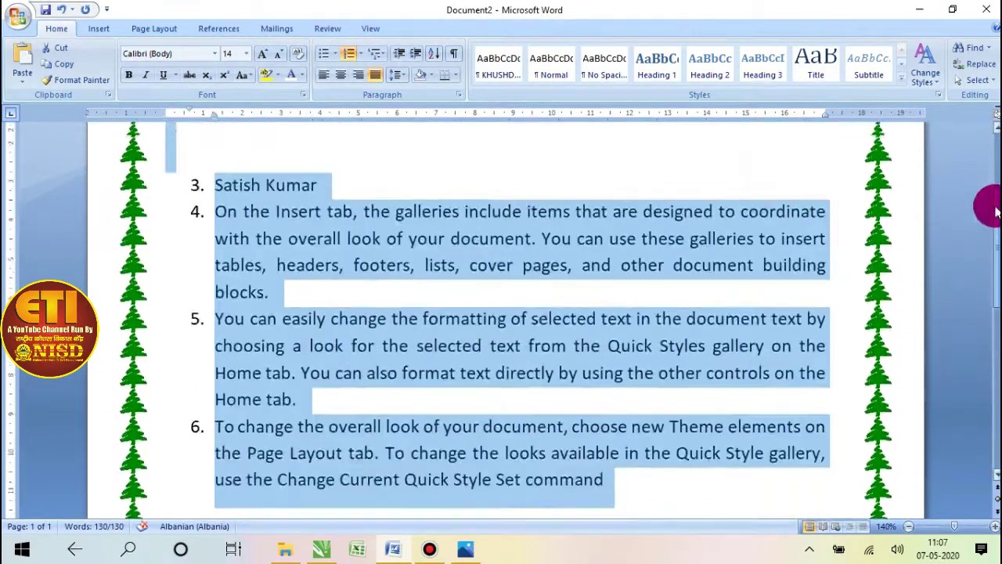
pyautogui.moveTo(995, 235); pyautogui.dragTo(994, 125)
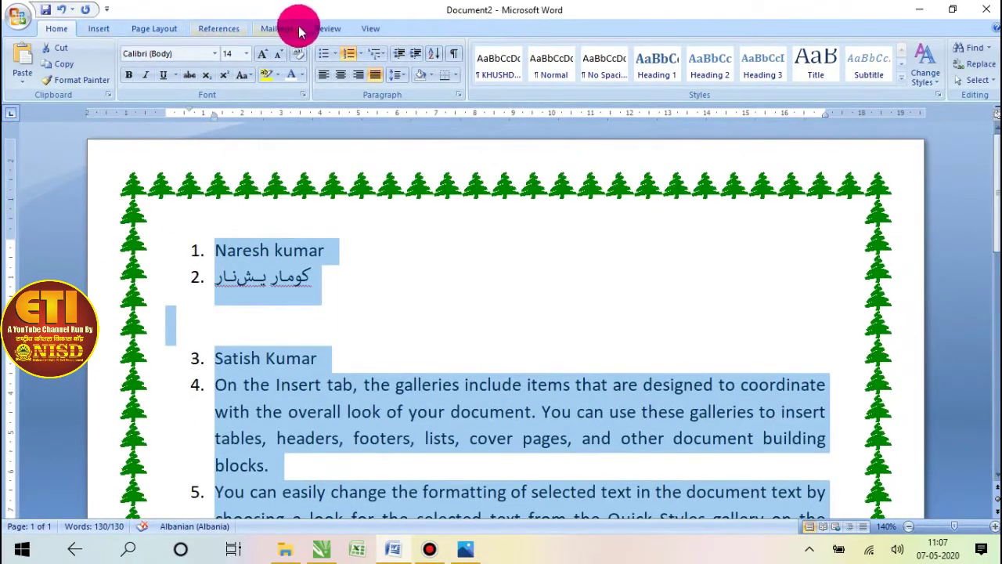
# - Check the Word Count (130 words, 15 lines), close it, and deselect the text
pyautogui.click(328, 28)
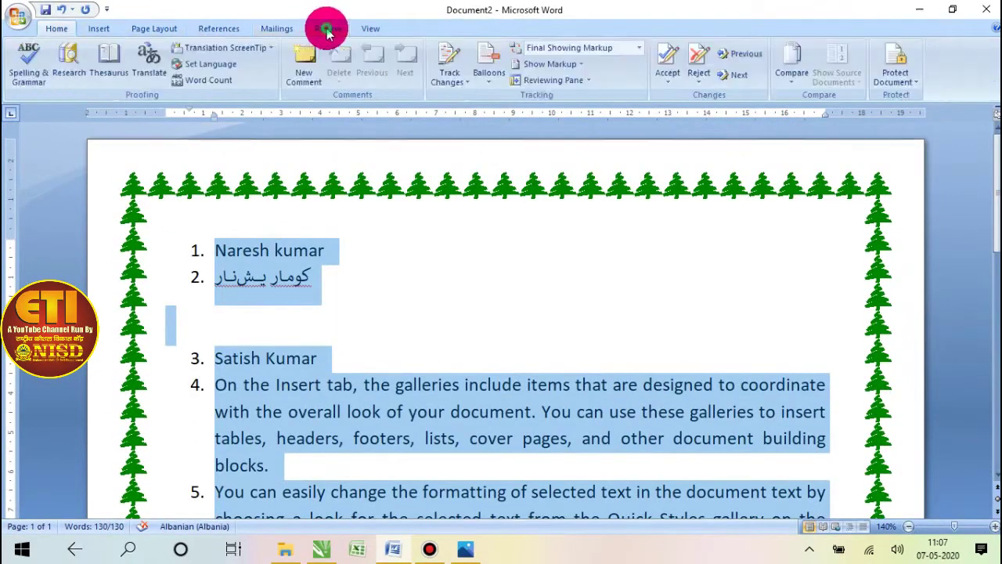
pyautogui.click(200, 80)
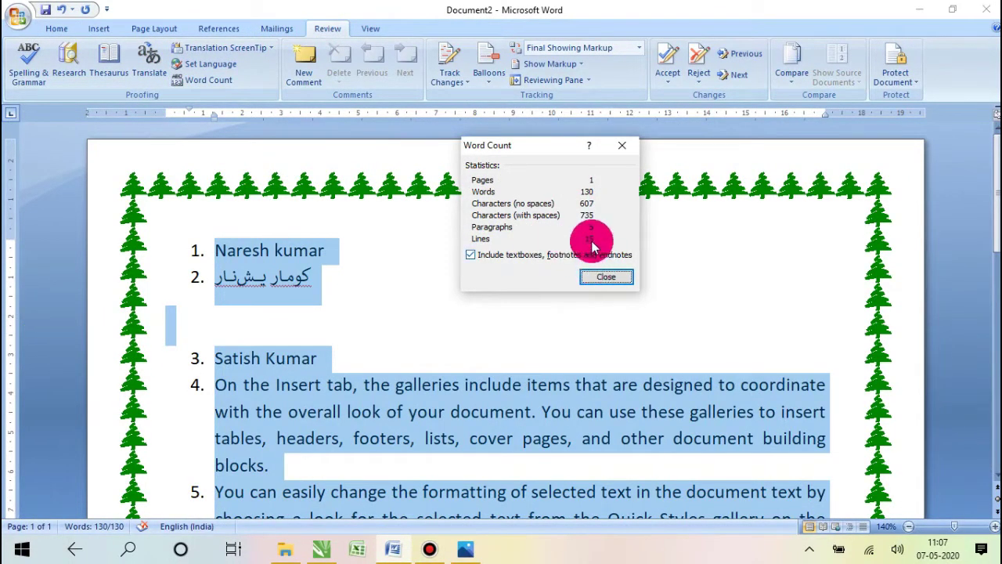
pyautogui.click(606, 277)
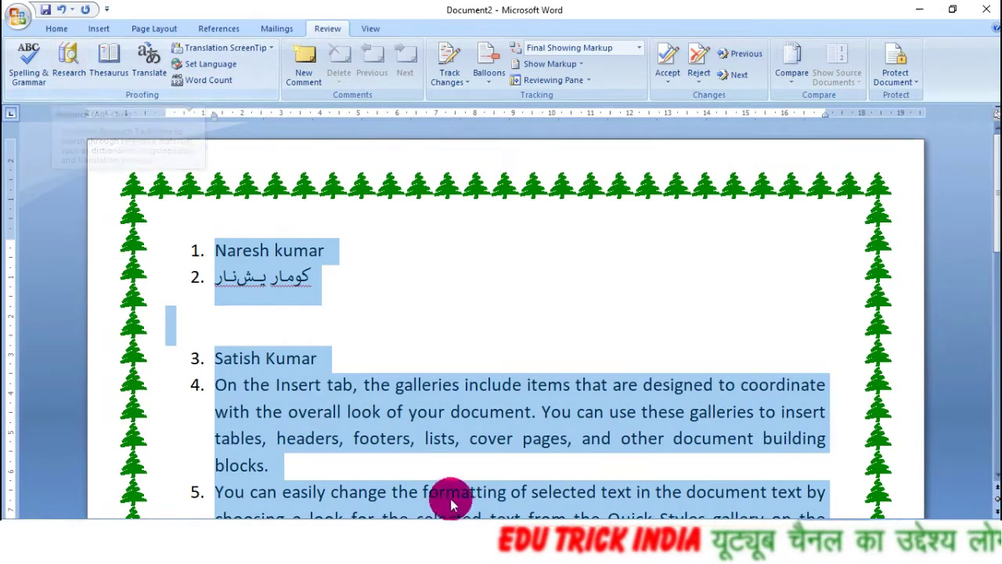
pyautogui.click(403, 491)
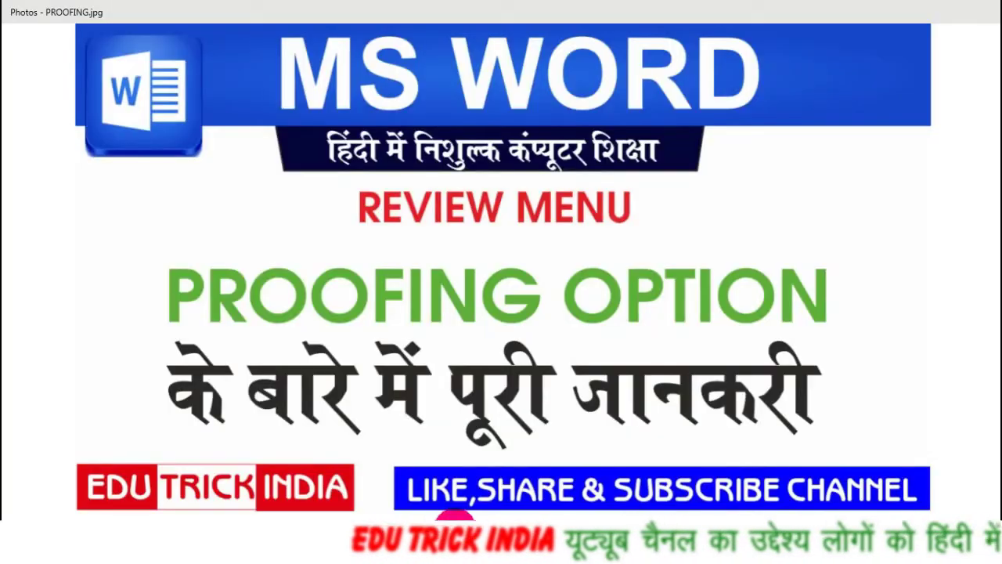